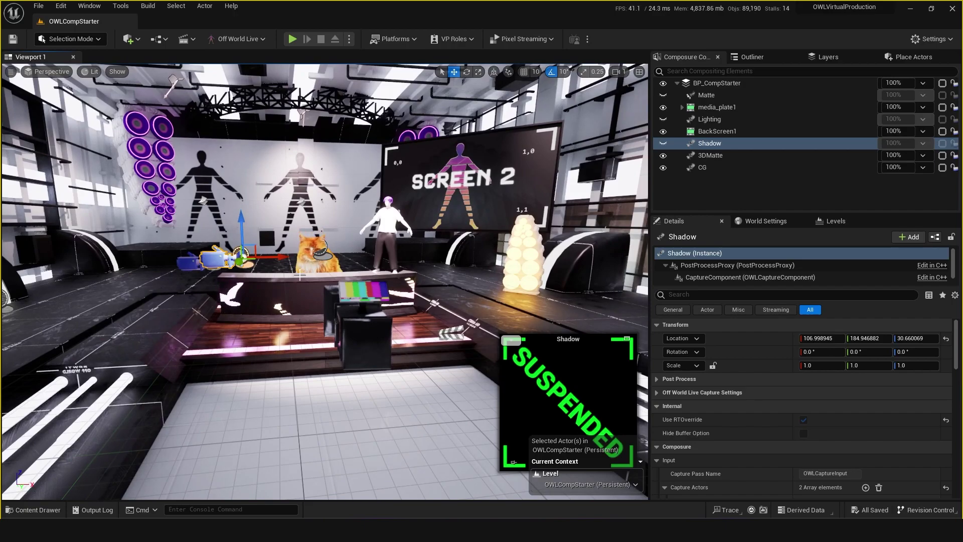
# Select the BP_CompStarter composite and switch the viewport to pilot the OWLCineCamCapture2 camera.
pyautogui.click(460, 149)
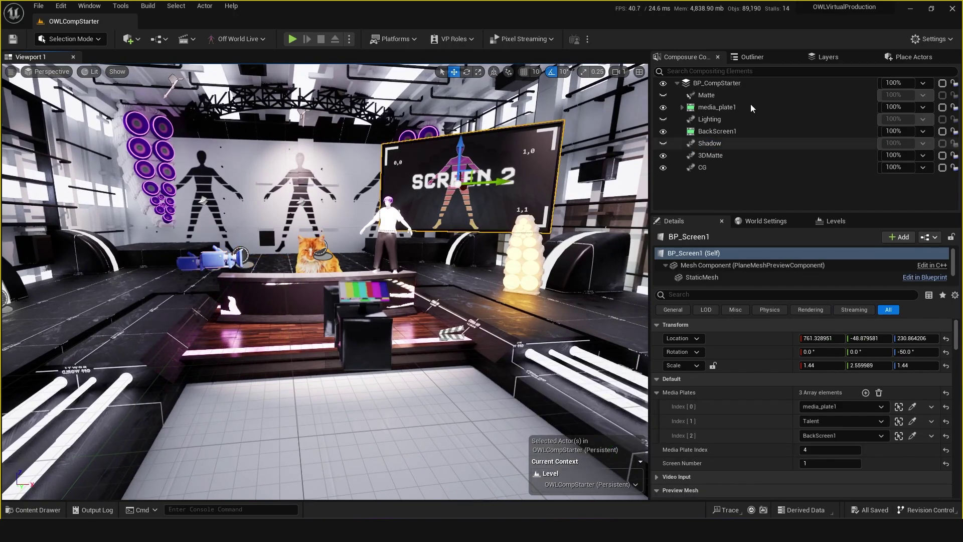
pyautogui.click(726, 85)
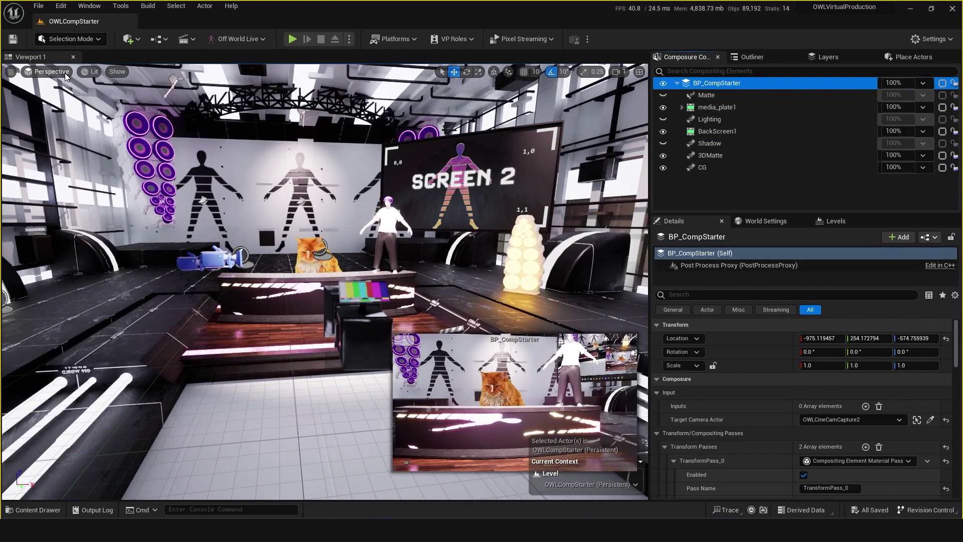
pyautogui.click(49, 72)
pyautogui.click(75, 181)
pyautogui.moveTo(240, 251)
pyautogui.mouseDown()
pyautogui.moveTo(226, 276)
pyautogui.moveTo(241, 258)
pyautogui.mouseUp()
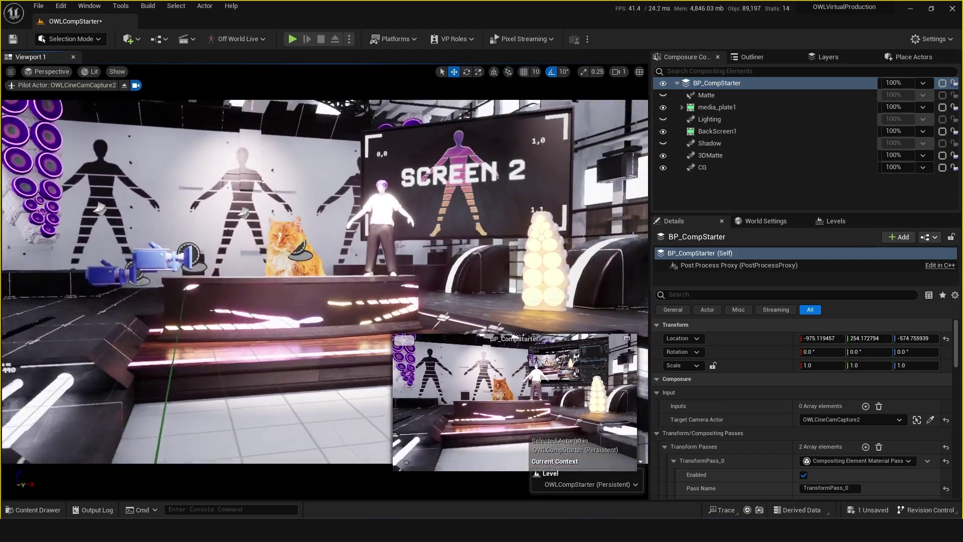
# Find the existing screen's BP_Screen asset, place another instance in the level and move it behind the desk at about X 171, Y 97, Z 202.
pyautogui.click(475, 183)
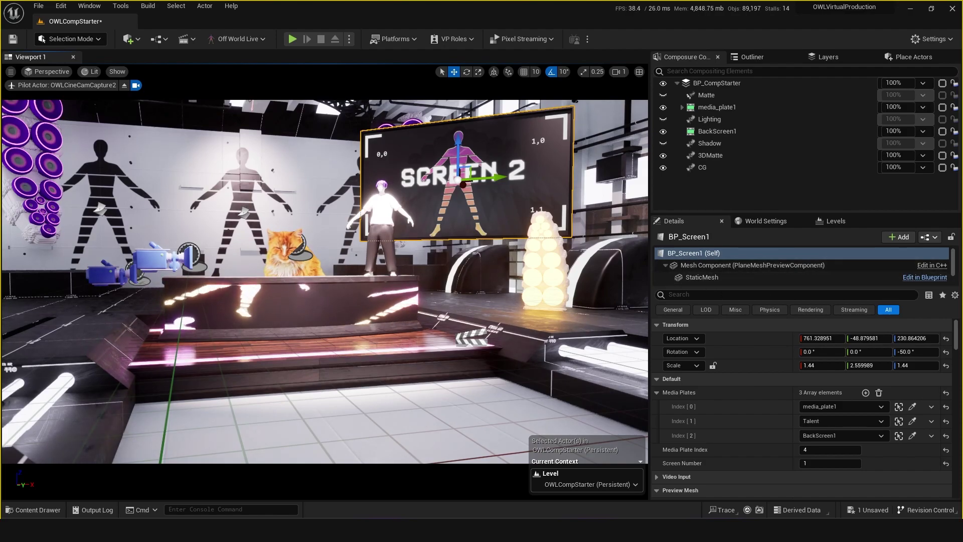
pyautogui.rightClick(554, 182)
pyautogui.click(603, 191)
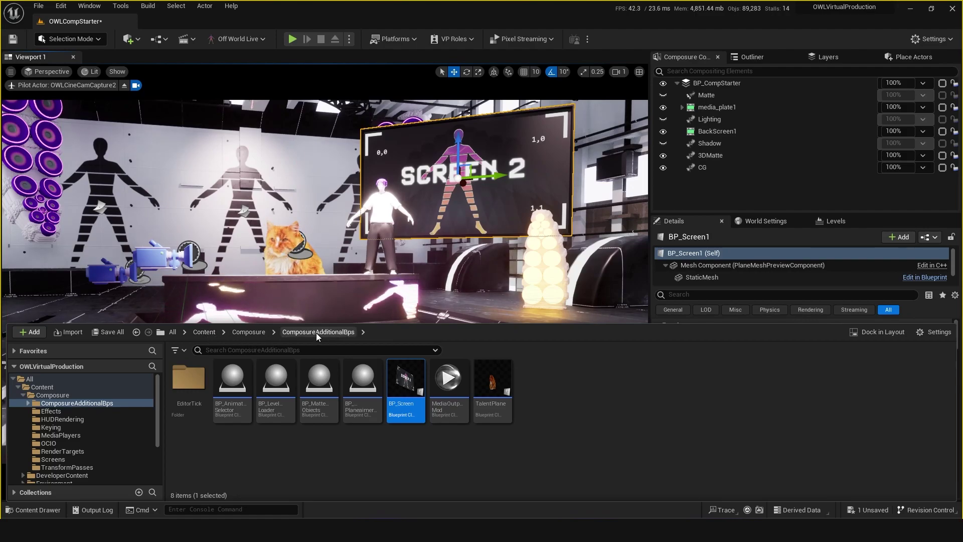
pyautogui.moveTo(404, 377)
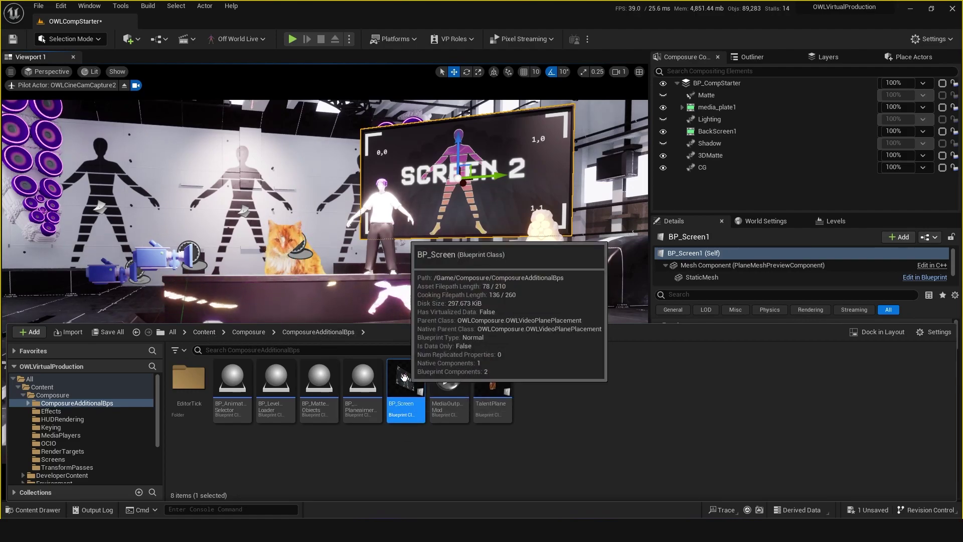
pyautogui.moveTo(404, 377); pyautogui.dragTo(265, 247)
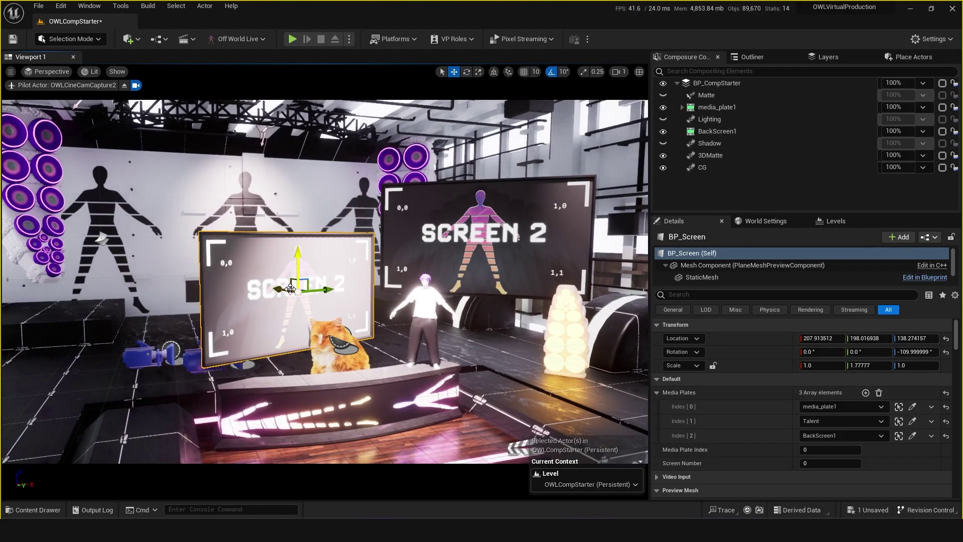
pyautogui.click(282, 282)
pyautogui.moveTo(281, 282); pyautogui.dragTo(266, 222)
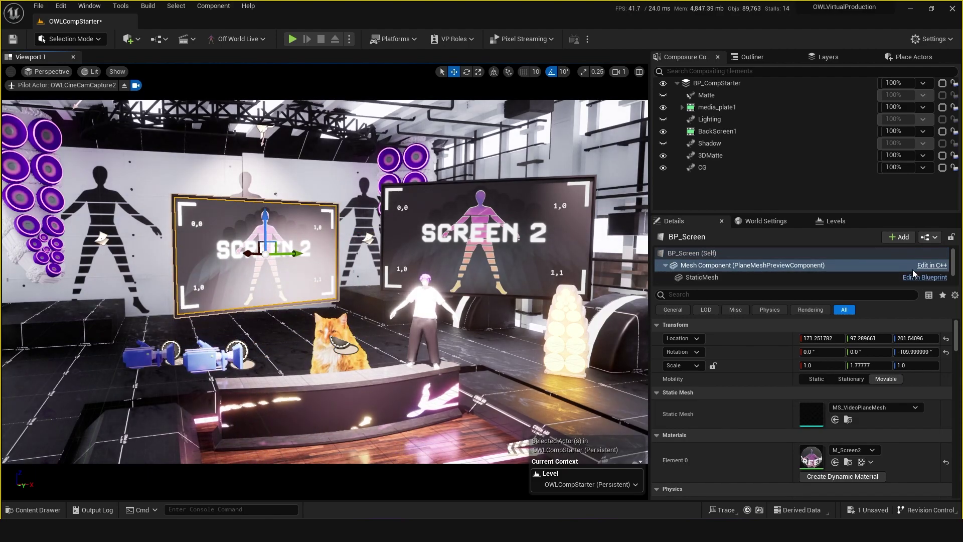
# Open the BP_Screen blueprint in its preview viewport and inspect the properties of its root, StaticMesh and Mesh Component.
pyautogui.click(925, 278)
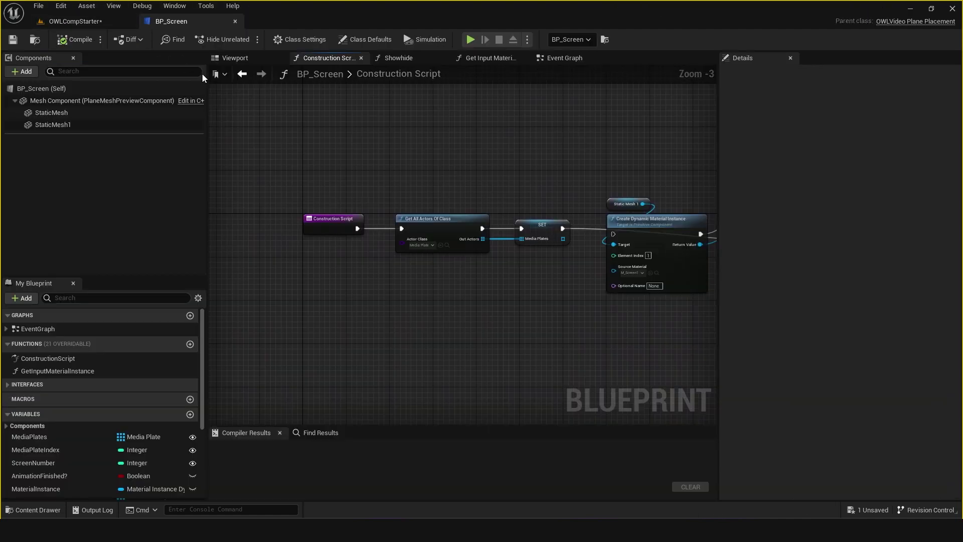
pyautogui.click(235, 58)
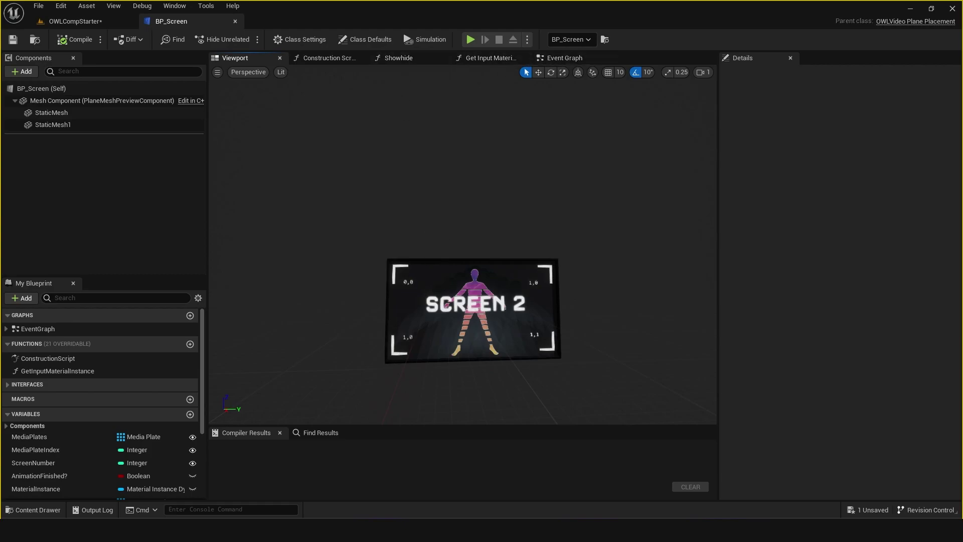
pyautogui.moveTo(452, 183); pyautogui.dragTo(436, 228, button='right')
pyautogui.scroll(4, 436, 228)
pyautogui.scroll(-3, 436, 228)
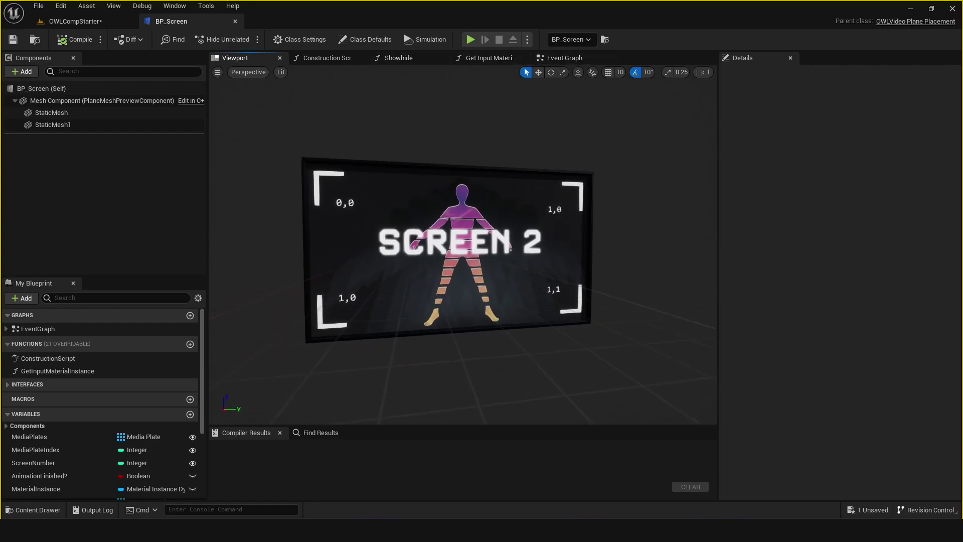
pyautogui.click(31, 91)
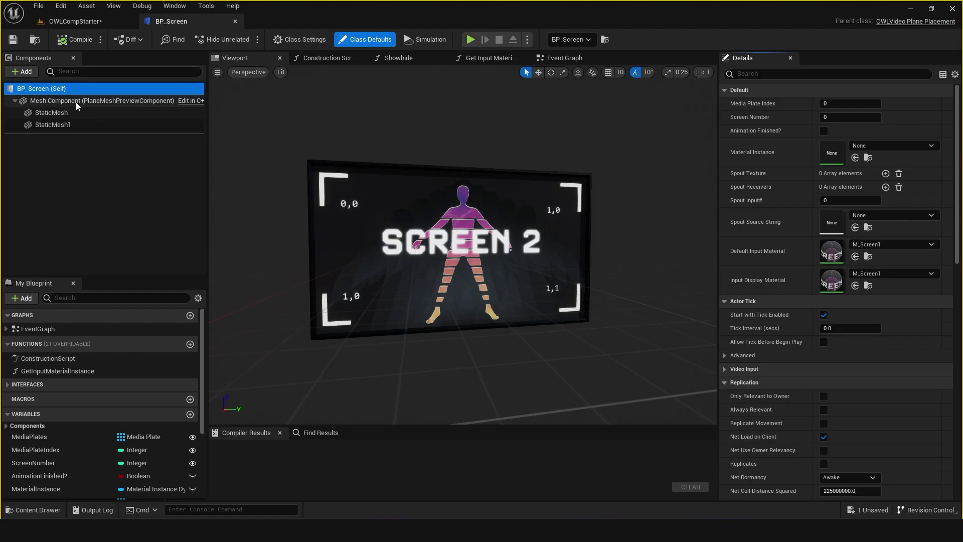
pyautogui.click(63, 113)
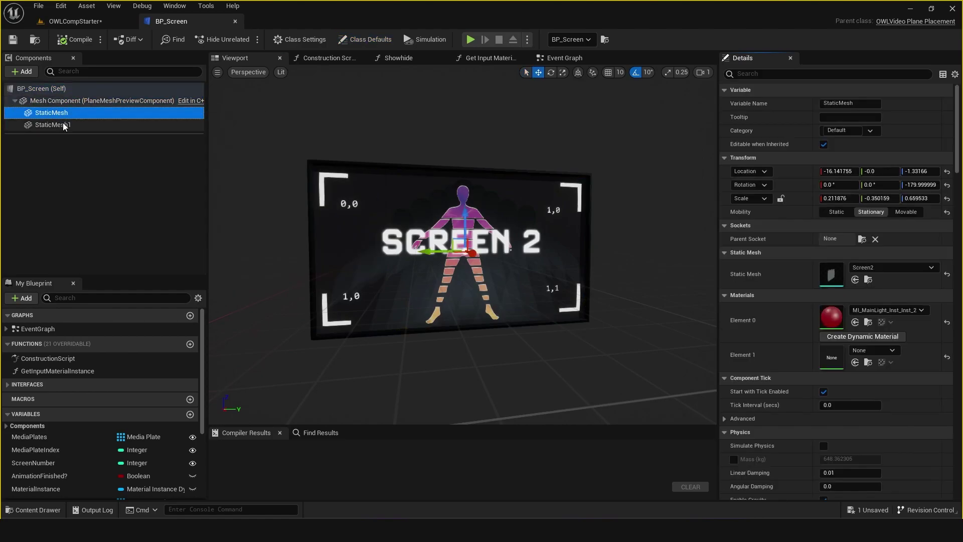
pyautogui.click(47, 90)
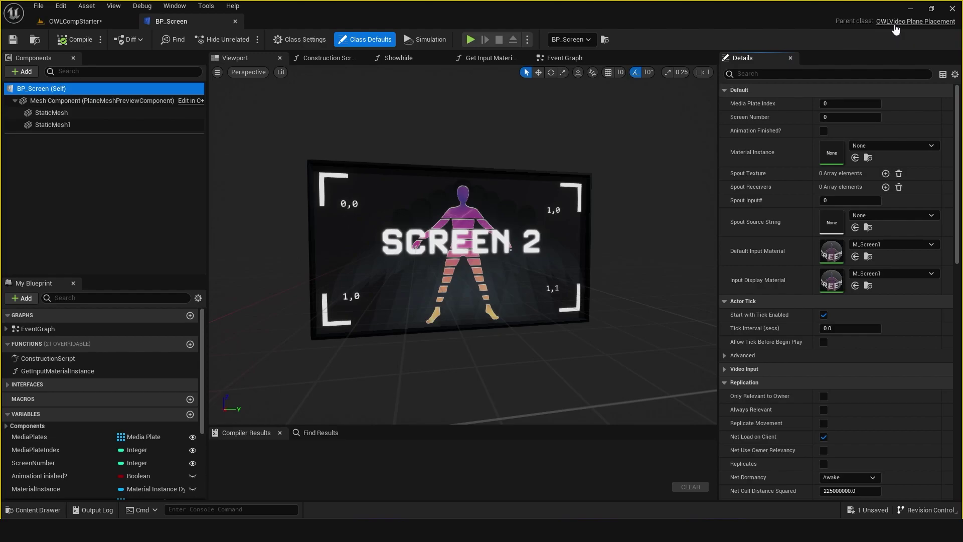
pyautogui.click(406, 260)
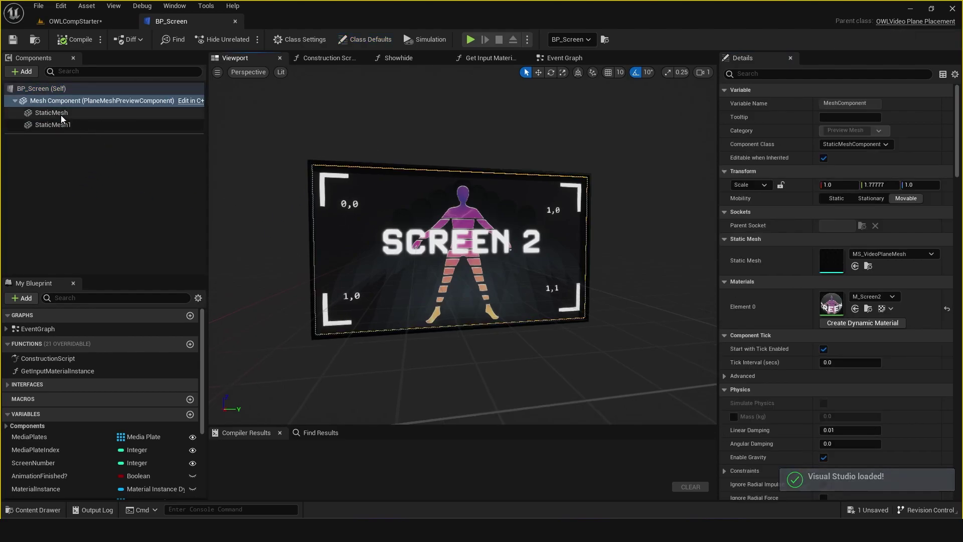
# Undo the last component change, then try swapping StaticMesh1's mesh for Screen1 and shifting the frame.
pyautogui.hotkey('ctrl', 'z')
pyautogui.hotkey('ctrl', 's')
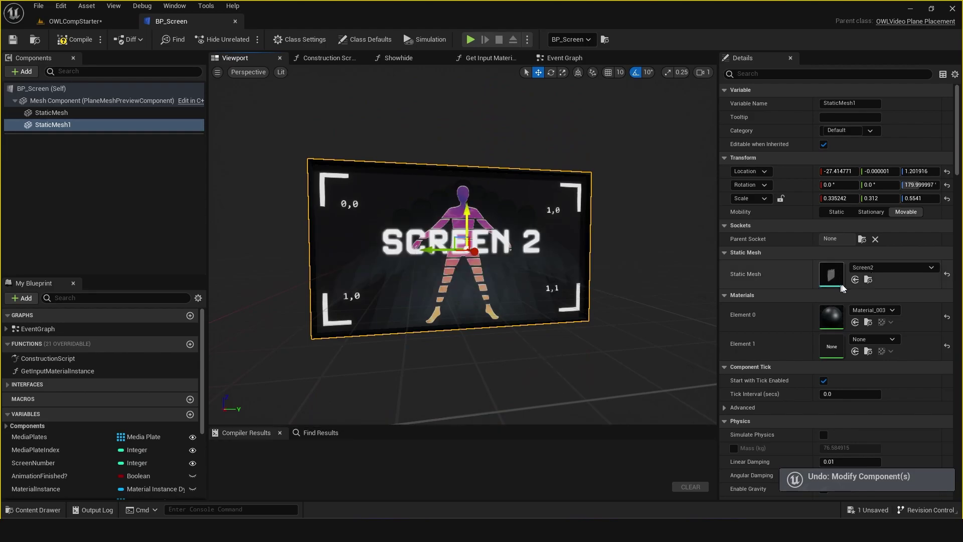
pyautogui.click(831, 273)
pyautogui.click(868, 413)
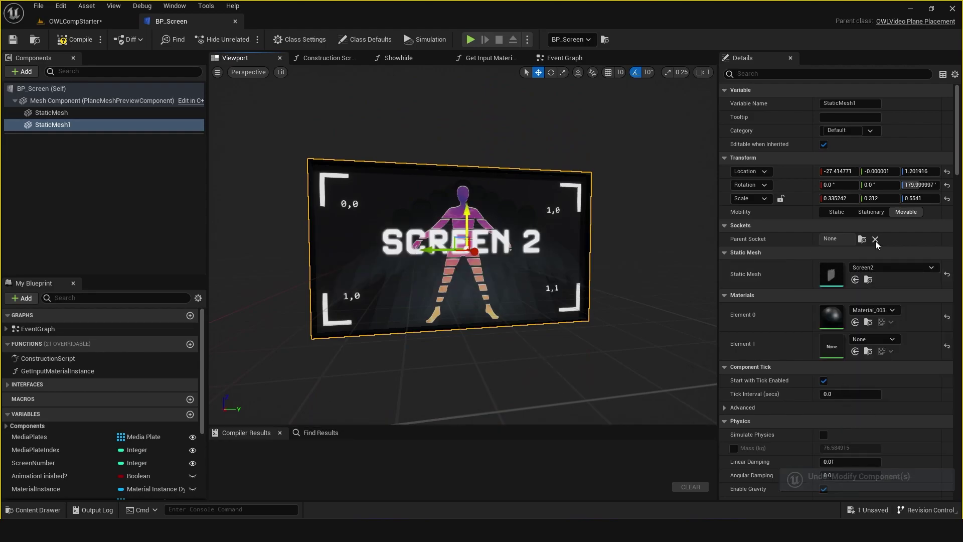
pyautogui.press('f')
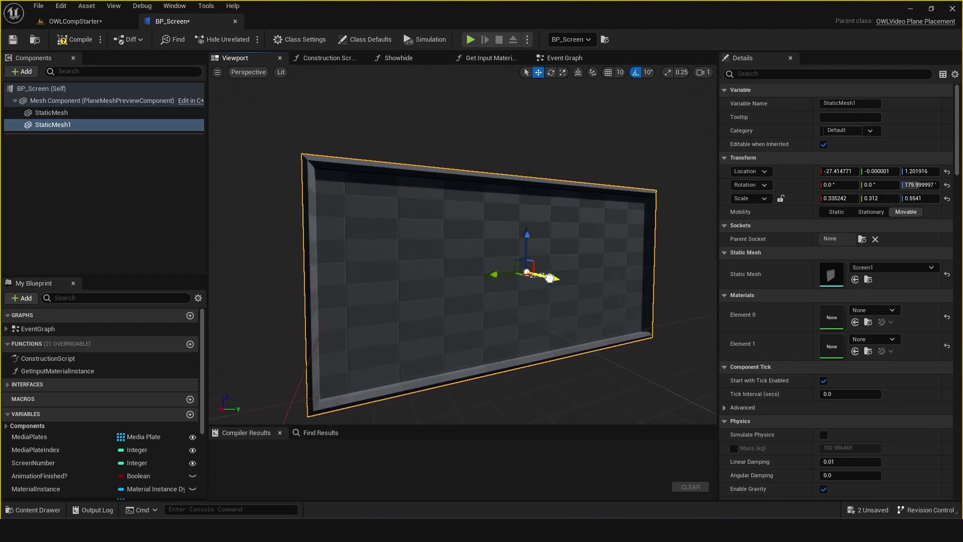
pyautogui.moveTo(550, 278); pyautogui.dragTo(501, 263)
pyautogui.click(868, 267)
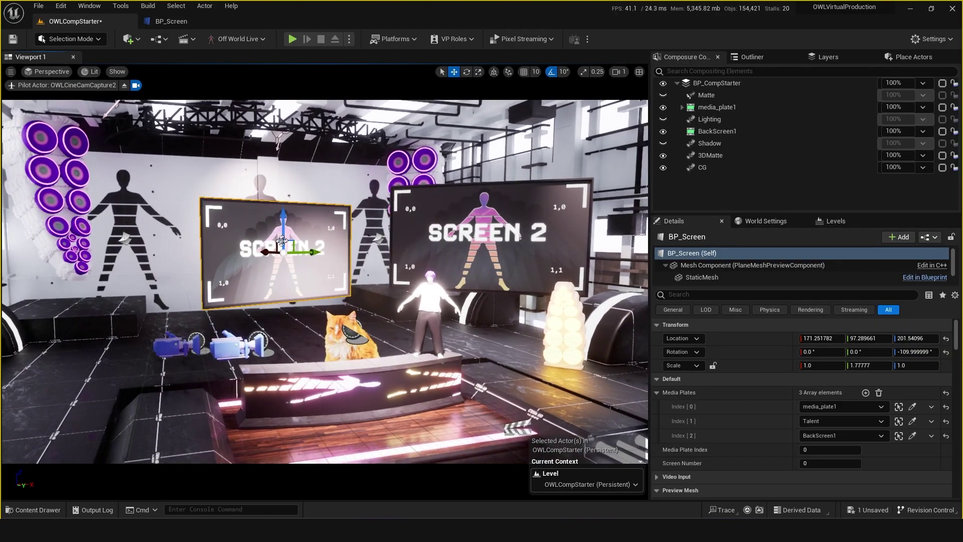
# Add a media plate layer element named media_plate2 under the BP_CompStarter composite in the level.
pyautogui.moveTo(282, 241)
pyautogui.mouseDown(button='right')
pyautogui.moveTo(261, 242)
pyautogui.moveTo(282, 246)
pyautogui.mouseUp(button='right')
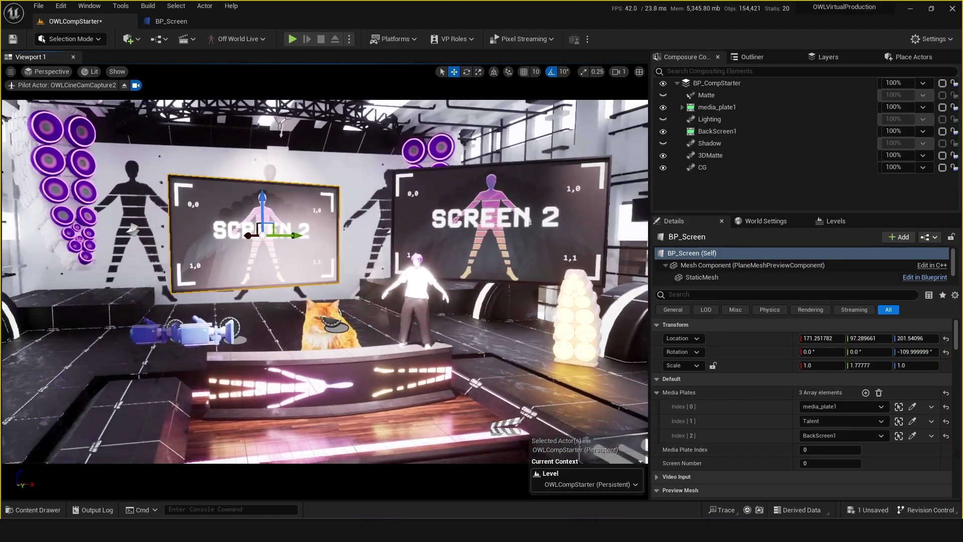
pyautogui.hotkey('ctrl', 's')
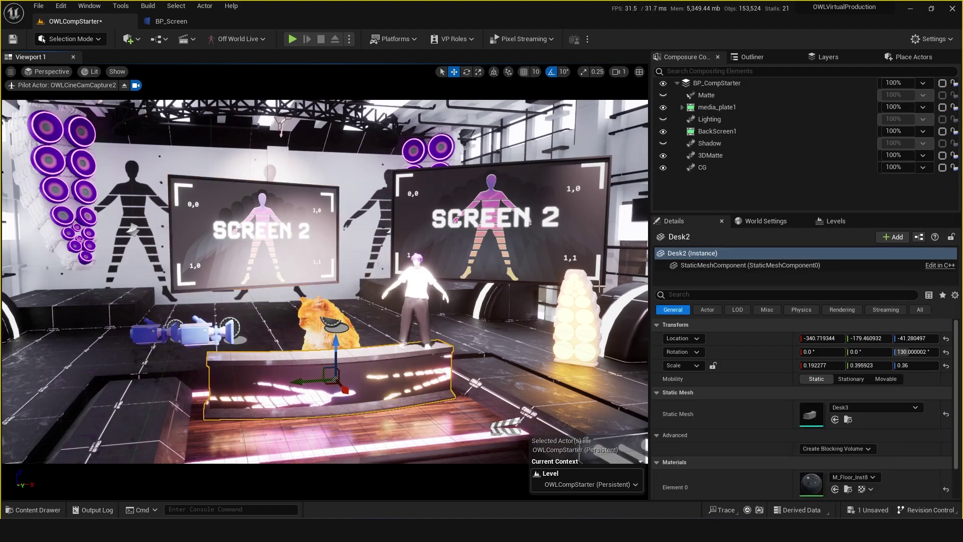
pyautogui.rightClick(709, 84)
pyautogui.click(749, 128)
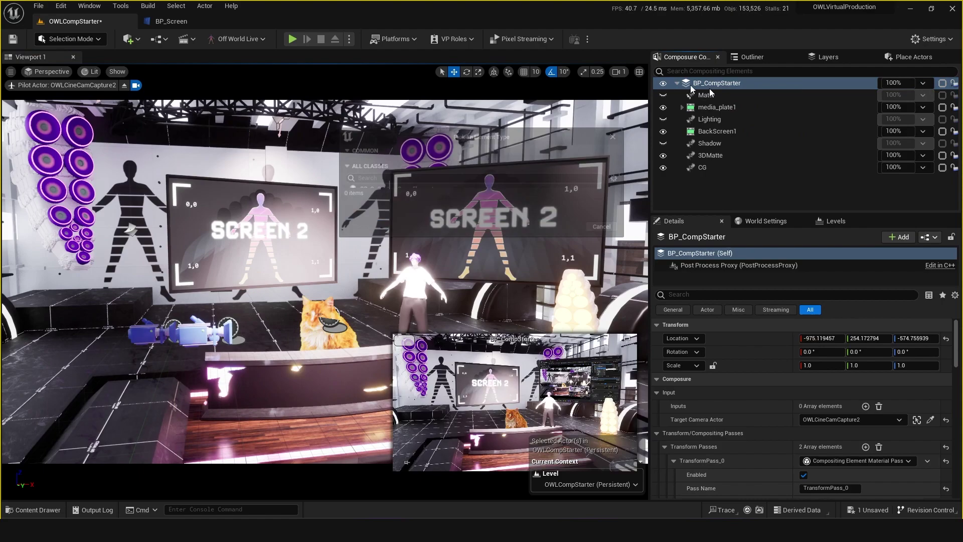
pyautogui.click(362, 166)
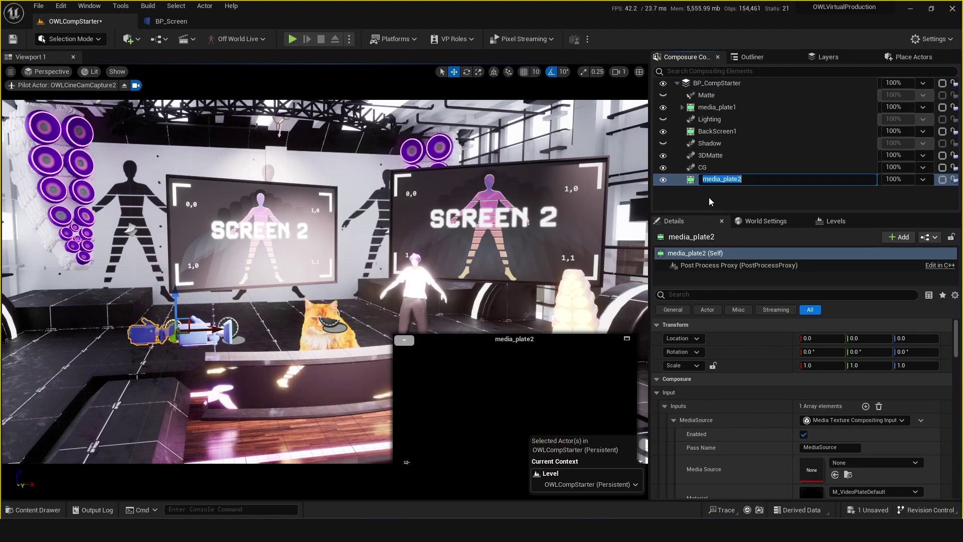
pyautogui.click(708, 197)
pyautogui.click(697, 183)
# Change media_plate2's MediaSource input to OWLSpout Input Pass and set its receiver name to ScreenCapin1.
pyautogui.scroll(-2, 857, 381)
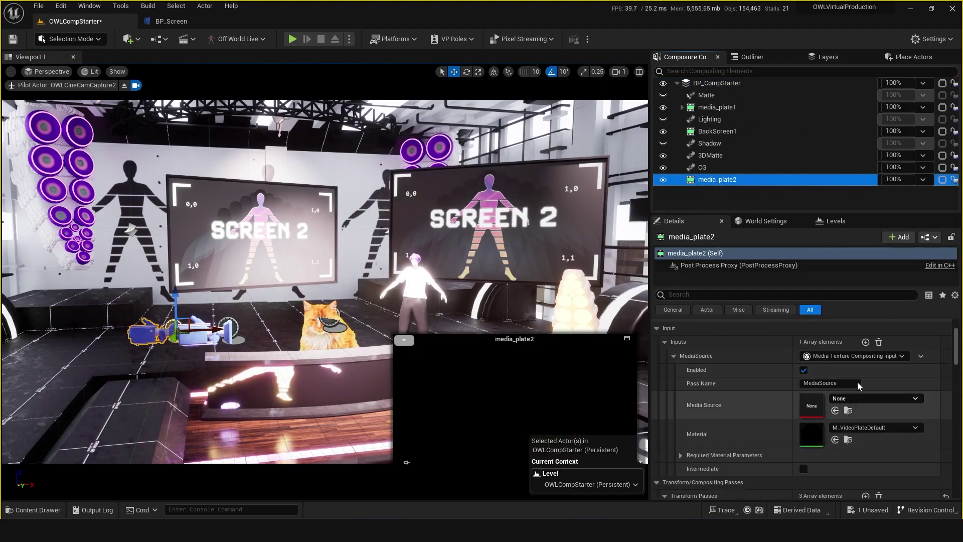
pyautogui.click(843, 357)
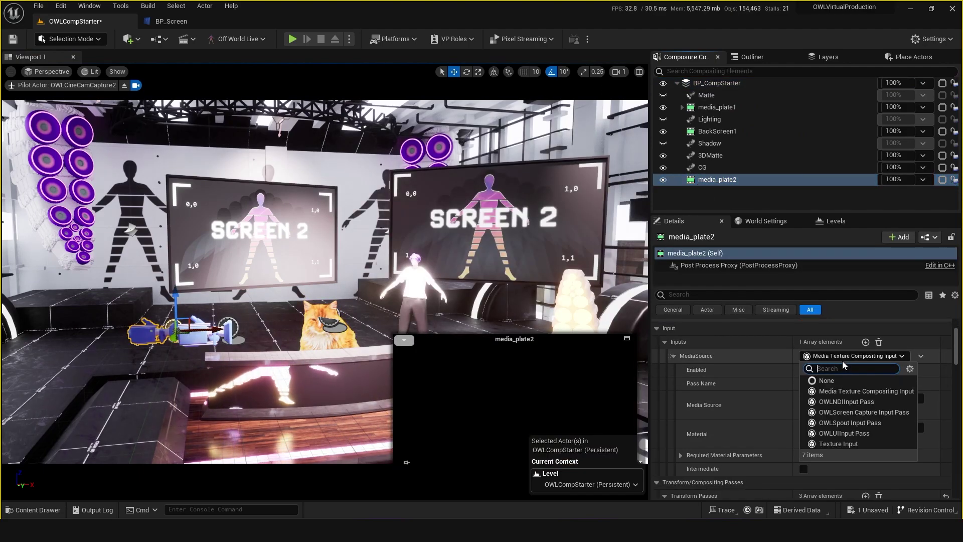
pyautogui.click(863, 423)
pyautogui.click(861, 384)
pyautogui.click(853, 424)
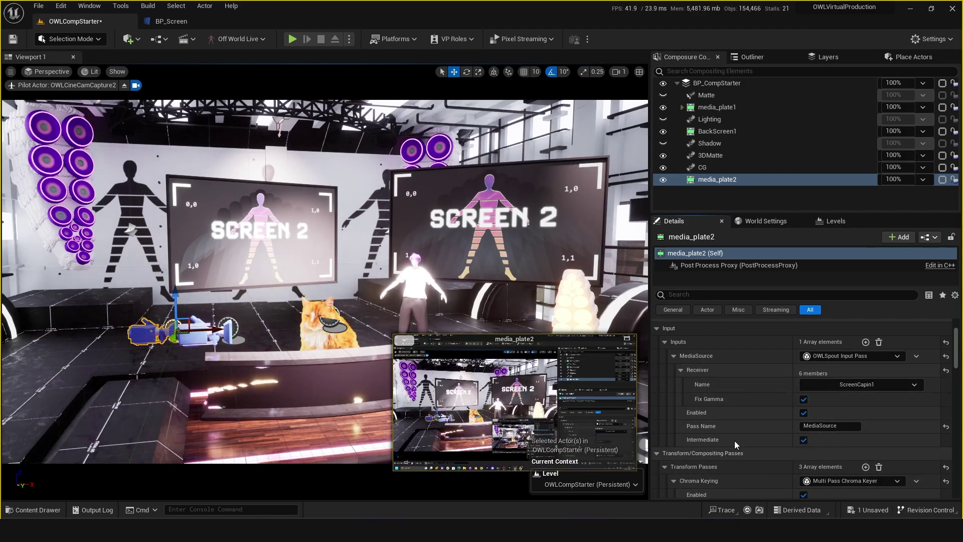
# Remove all of media_plate2's transform passes and add a single OWLPlane Transform Pass in their place.
pyautogui.scroll(-4, 736, 445)
pyautogui.click(878, 355)
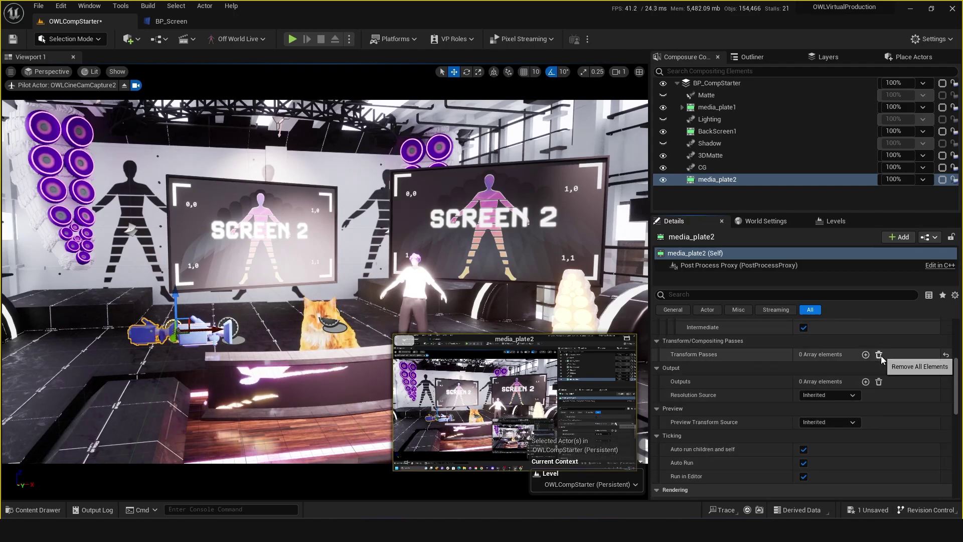
pyautogui.click(864, 356)
pyautogui.click(673, 368)
pyautogui.click(852, 369)
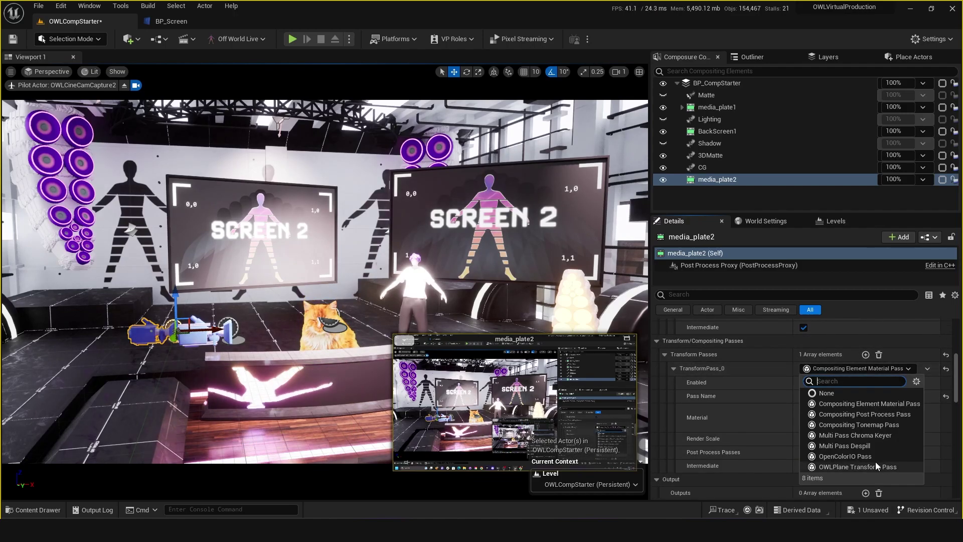
pyautogui.click(849, 464)
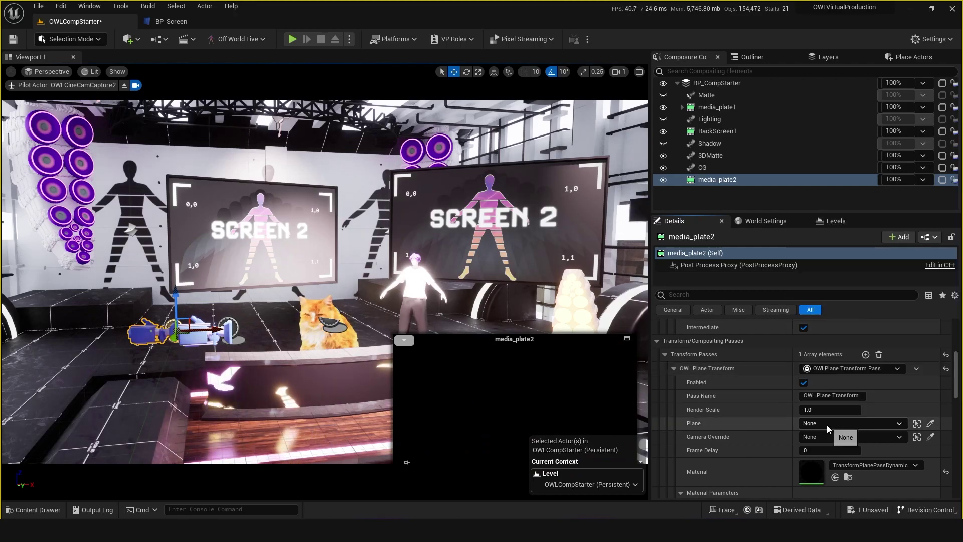
# Assign the newly placed BP_Screen as the Plane of media_plate2's OWL Plane Transform by picking it in the scene.
pyautogui.click(840, 425)
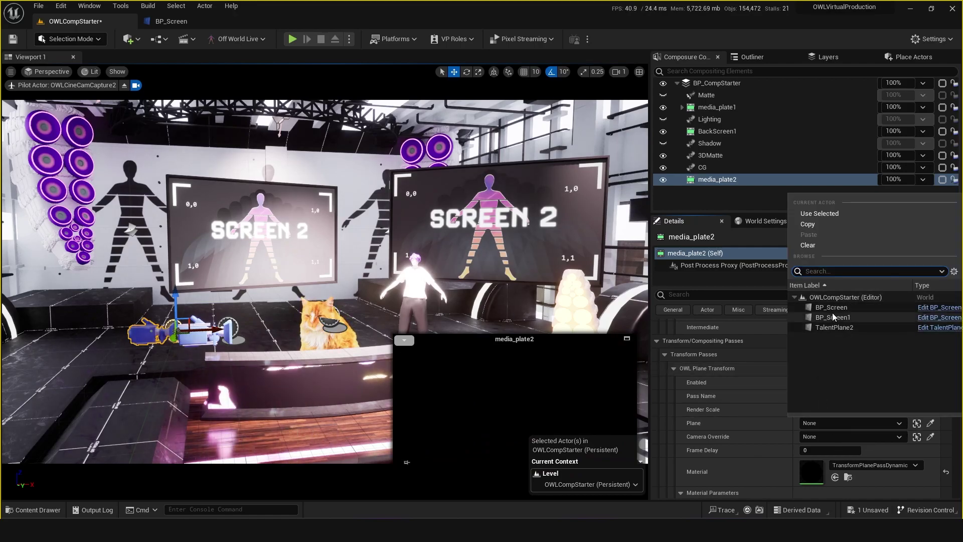
pyautogui.click(931, 423)
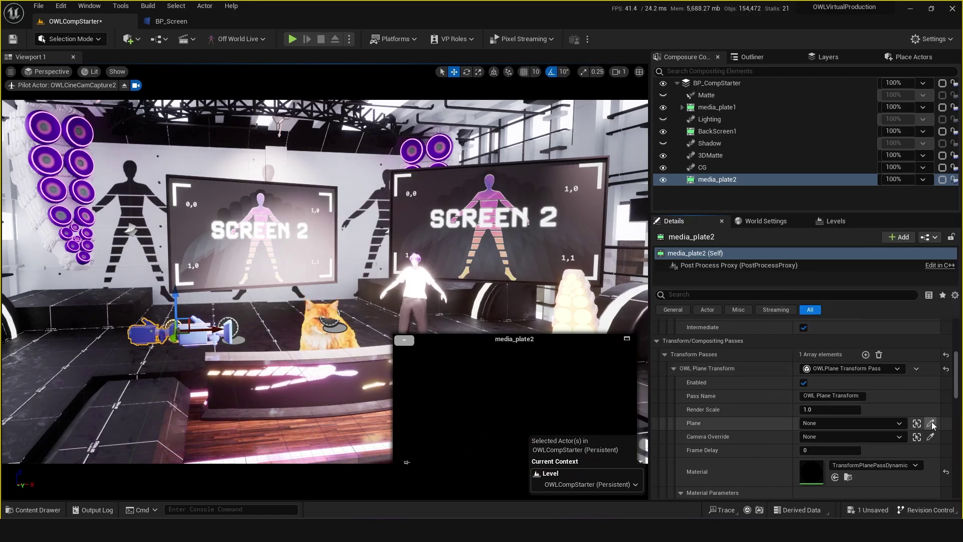
pyautogui.click(234, 216)
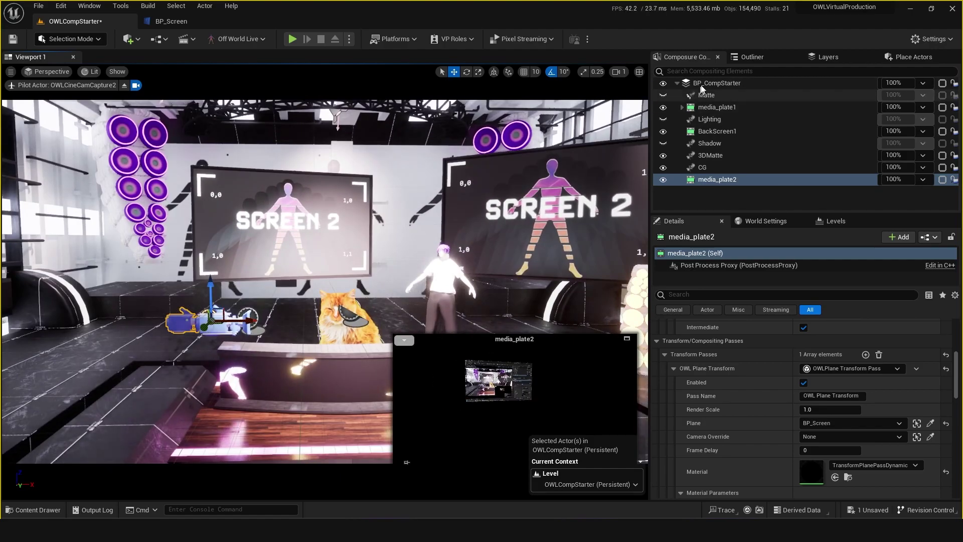
# Set the material of BP_CompStarter's first transform pass to TP_2ScreenLayout.
pyautogui.click(718, 83)
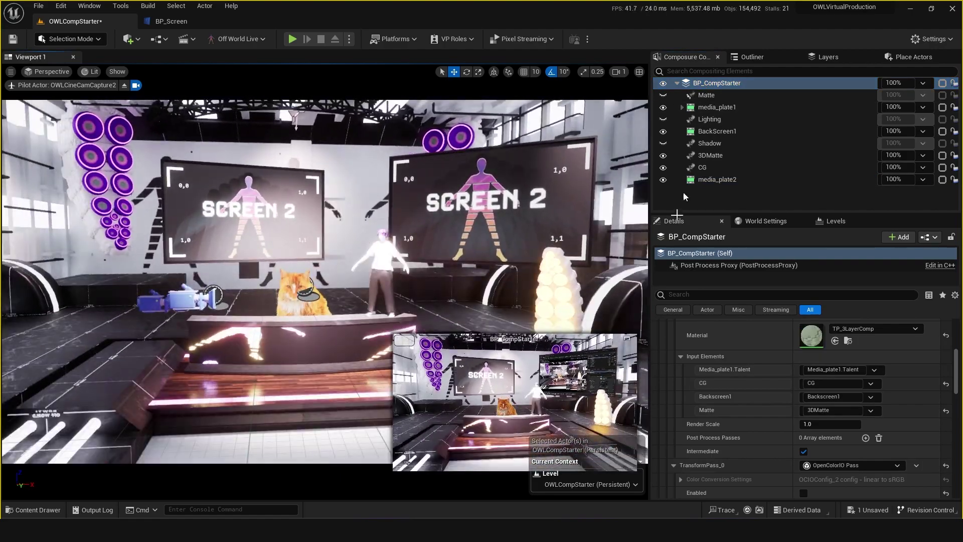
pyautogui.rightClick(730, 84)
pyautogui.press('Escape')
pyautogui.scroll(3, 733, 411)
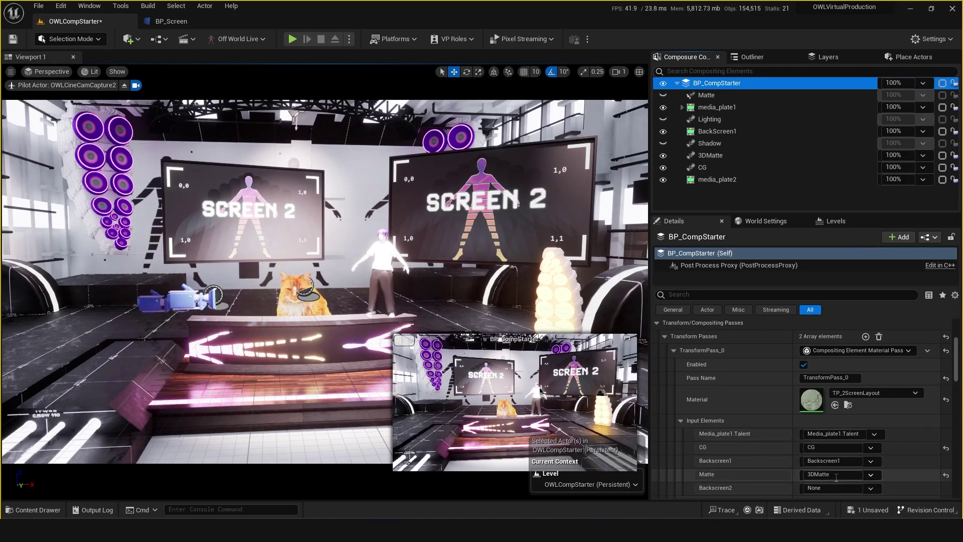
# Assign media_plate2 to the pass's Backscreen2 input with Backscreen2on/off at 1.0, and media_plate1.Talent to its Media_plate1.Talent input.
pyautogui.click(870, 489)
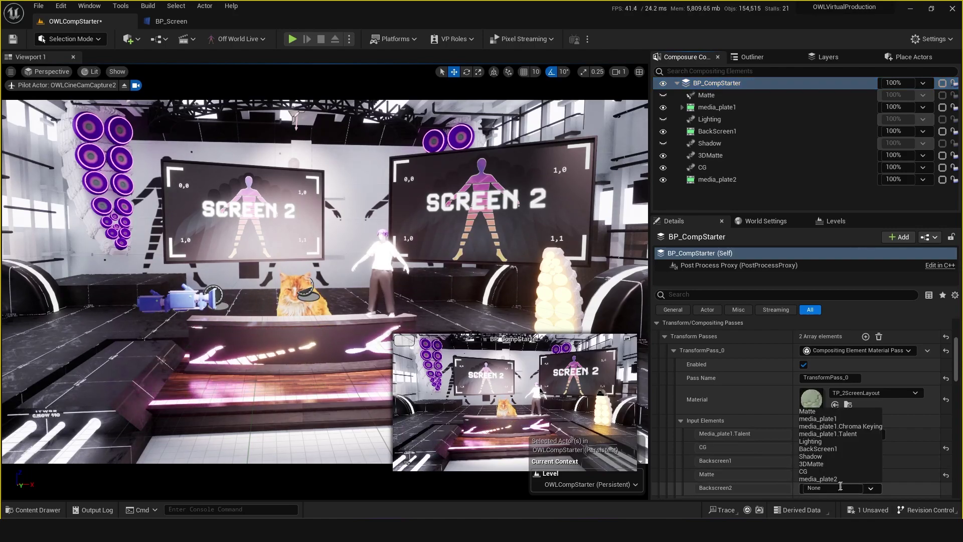
pyautogui.click(822, 479)
pyautogui.scroll(-2, 842, 472)
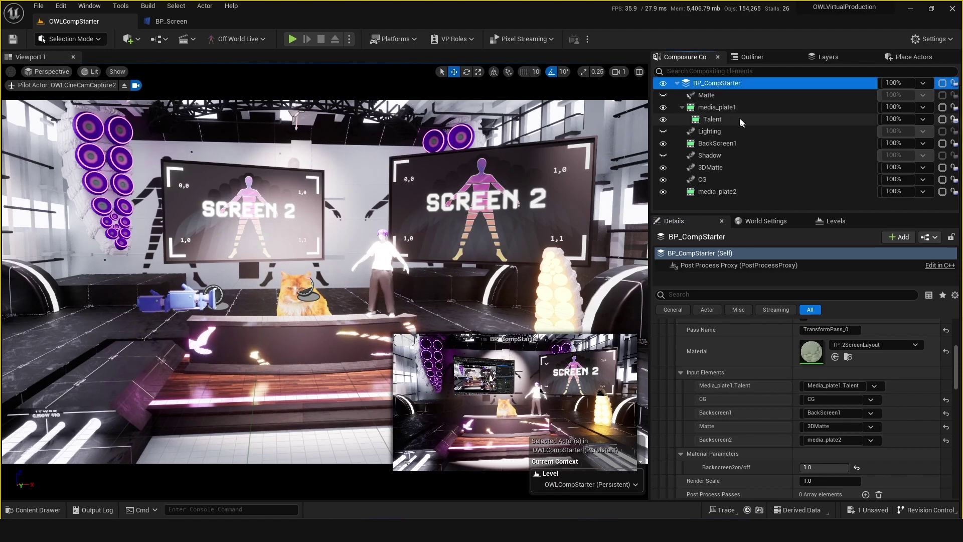
pyautogui.click(875, 386)
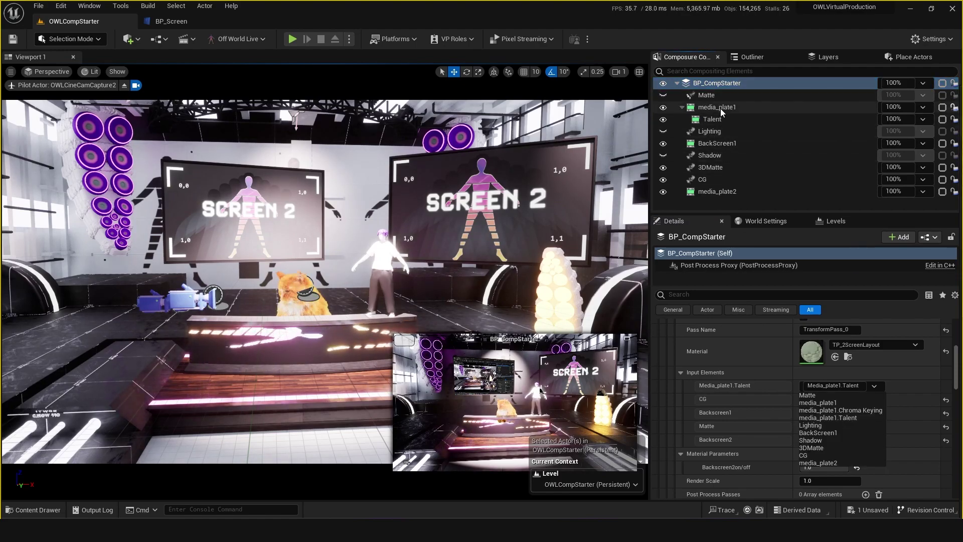
pyautogui.click(830, 418)
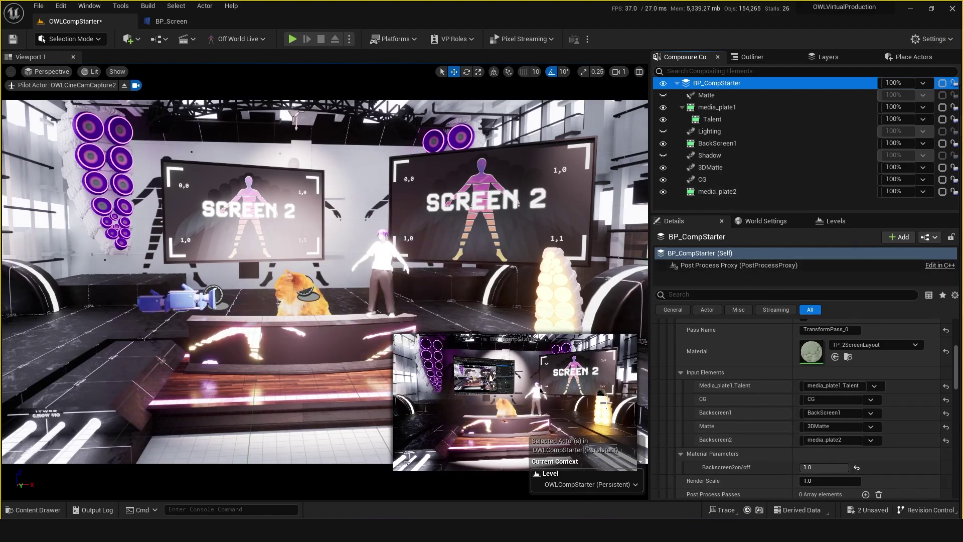
# Open the TP_2ScreenLayout material and feed the Matte texture's A output, instead of RGBA, into the final Over node's Mask.
pyautogui.doubleClick(809, 353)
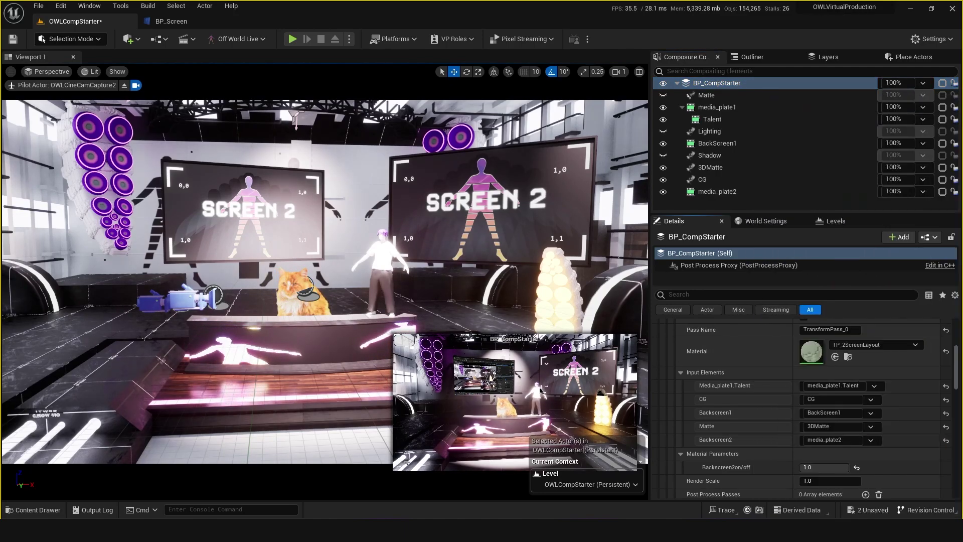
pyautogui.doubleClick(811, 351)
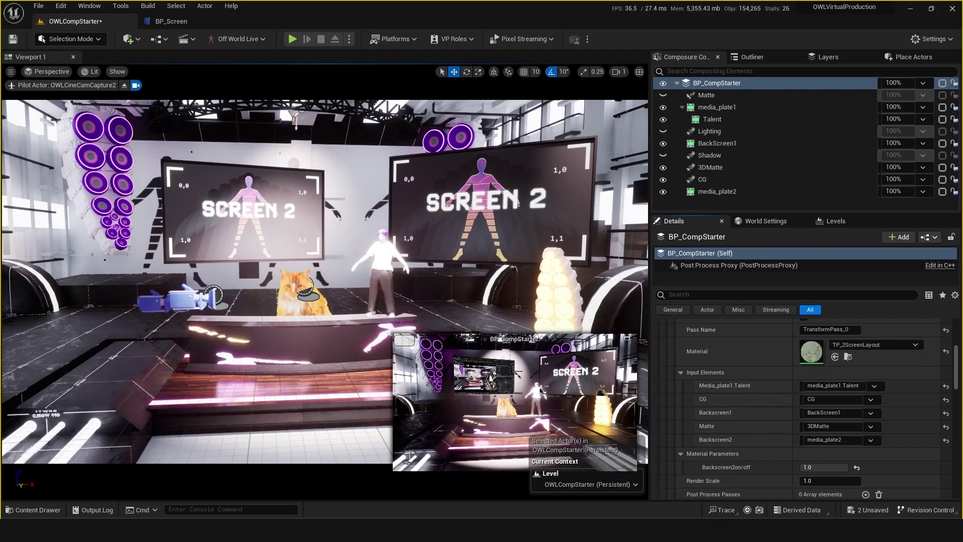
pyautogui.moveTo(406, 132); pyautogui.dragTo(418, 78)
pyautogui.scroll(-5, 550, 274)
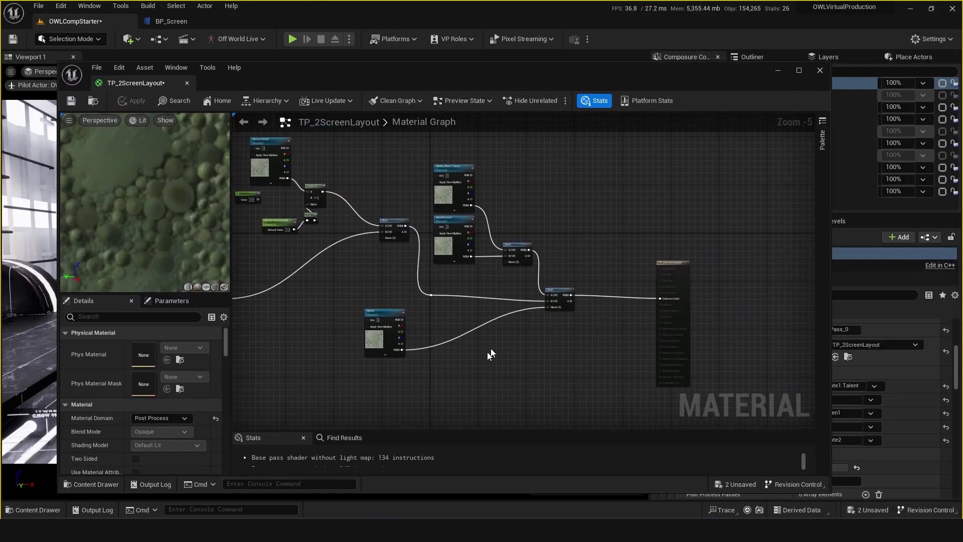
pyautogui.scroll(2, 460, 344)
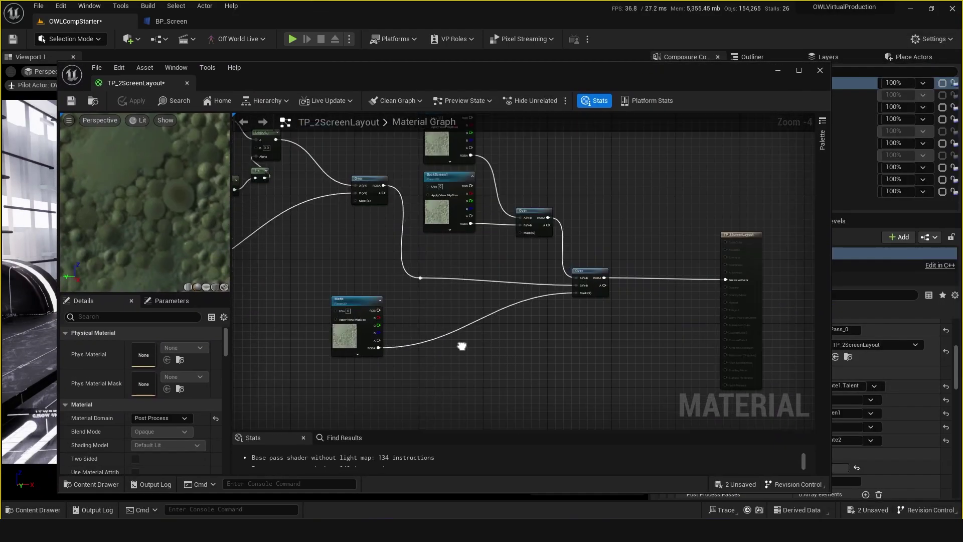
pyautogui.click(358, 246)
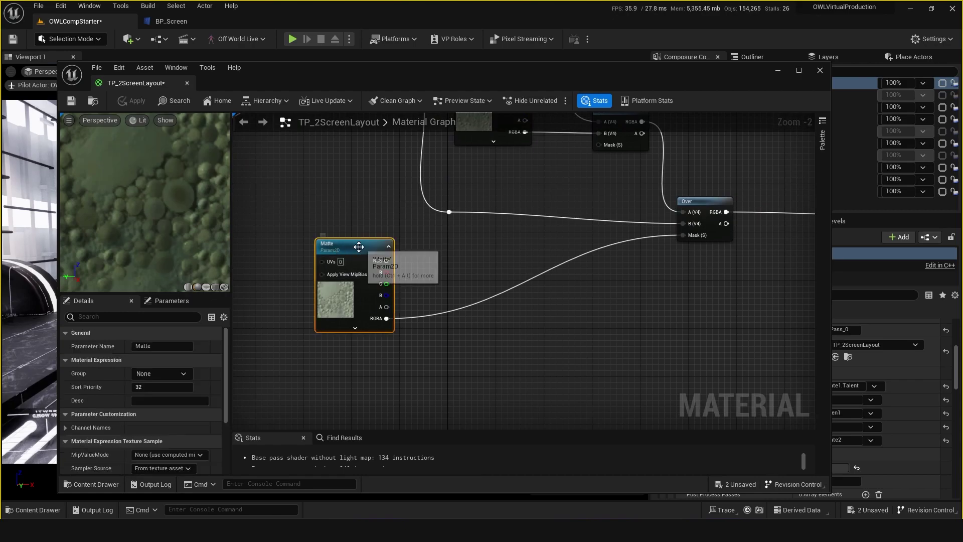
pyautogui.moveTo(392, 320); pyautogui.dragTo(380, 301)
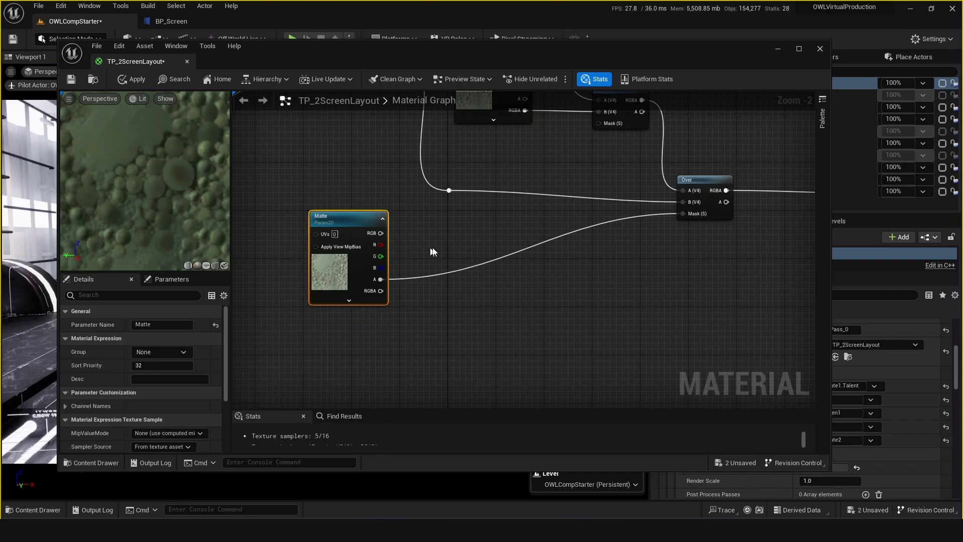
# Insert a OneMinus node between Matte's A output and the final Over node's Mask, and apply and close the material.
pyautogui.keyDown('ctrl'); pyautogui.moveTo(683, 213); pyautogui.dragTo(477, 273); pyautogui.keyUp('ctrl')
pyautogui.write('1-')
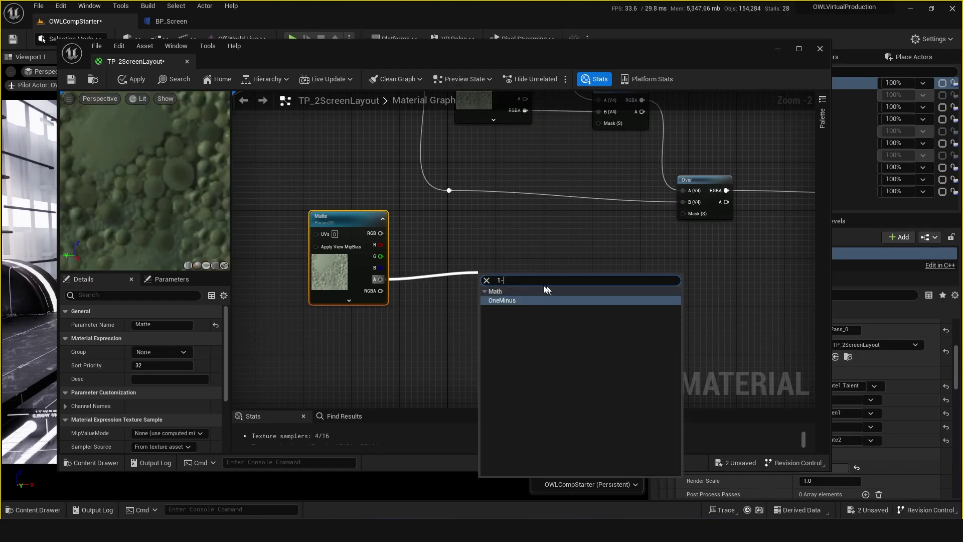
pyautogui.click(501, 300)
pyautogui.moveTo(498, 288); pyautogui.dragTo(685, 215)
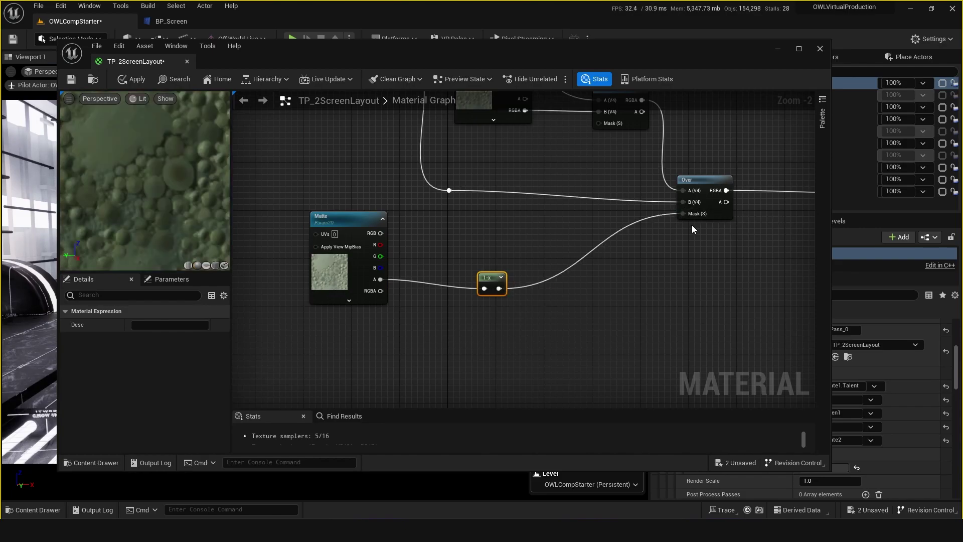
pyautogui.click(134, 77)
pyautogui.scroll(-2, 524, 231)
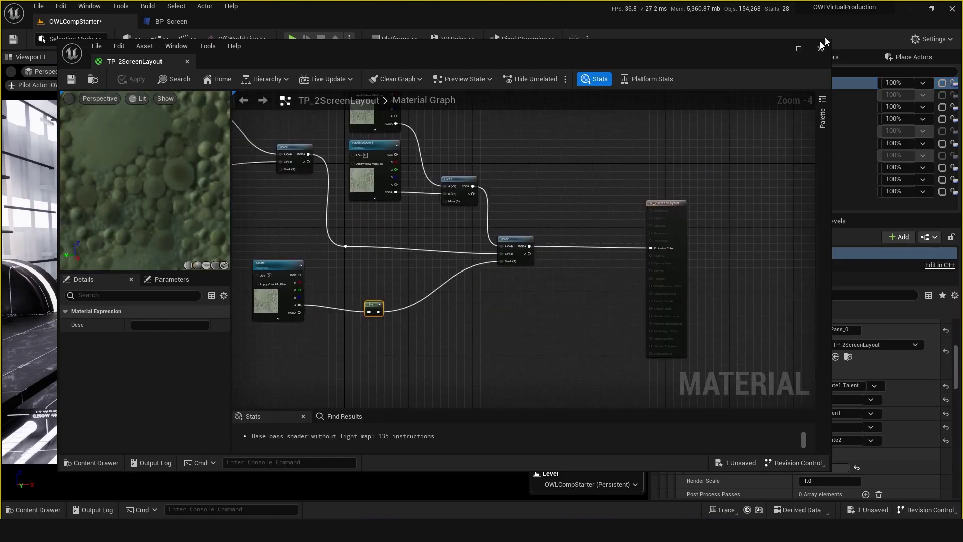
pyautogui.click(820, 49)
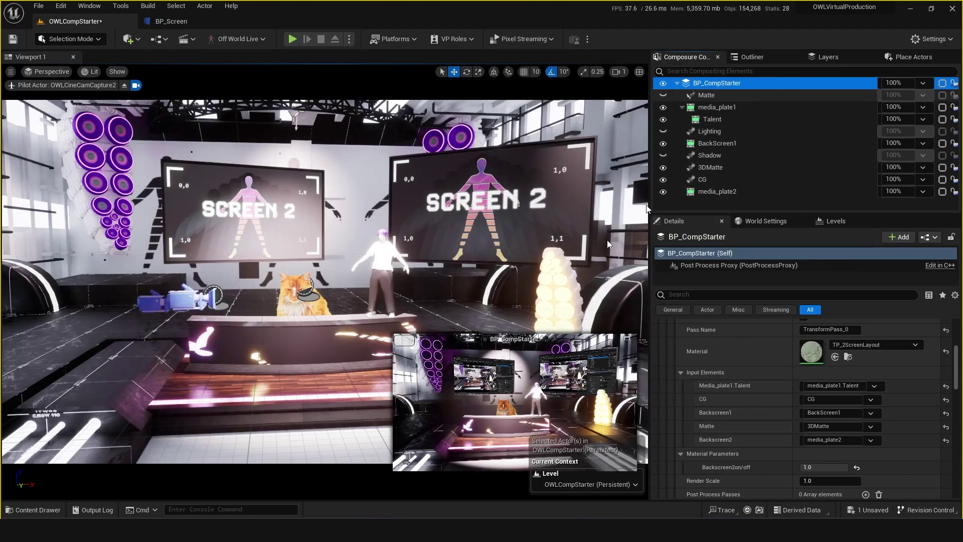
# Reopen the TP_2ScreenLayout graph and delete the unconnected constant Value node beside the Backscreen2 Lerp.
pyautogui.click(628, 342)
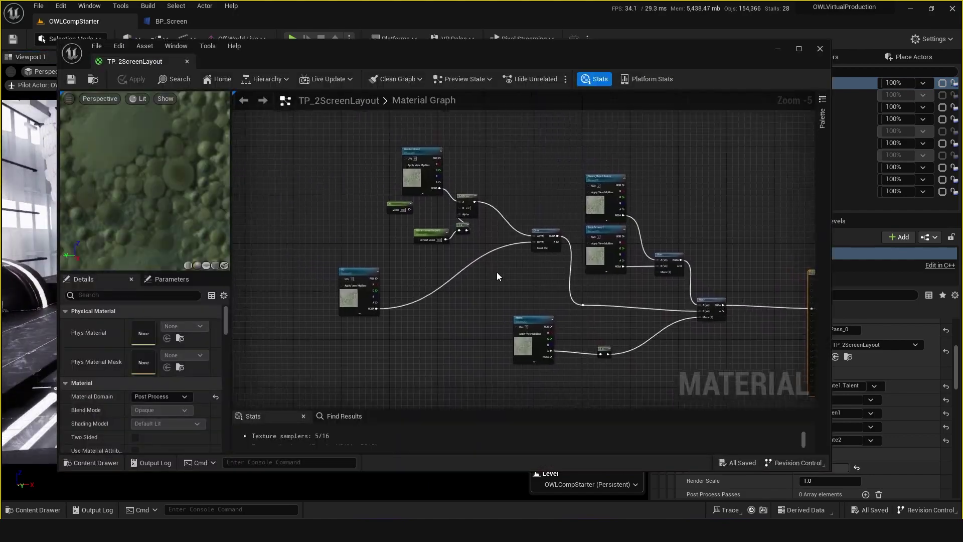
pyautogui.scroll(3, 497, 272)
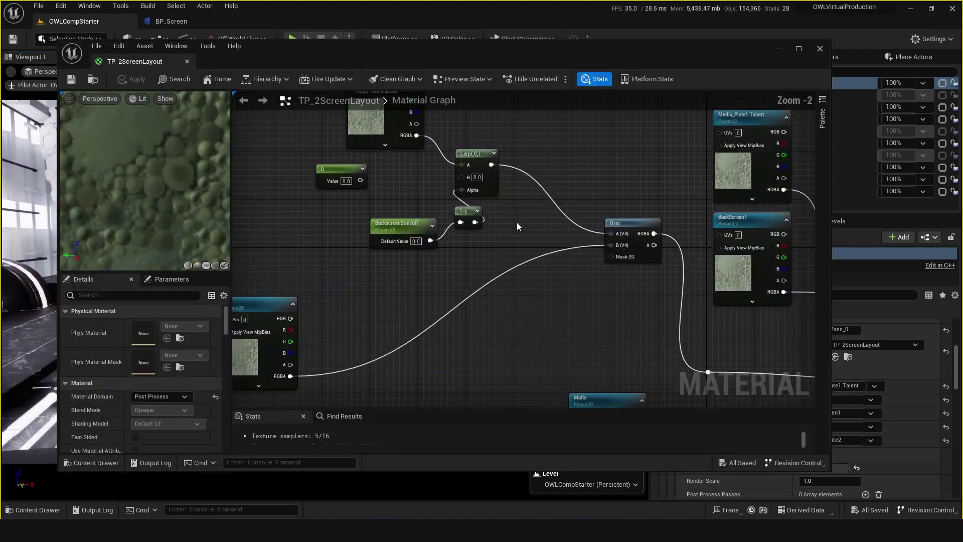
pyautogui.moveTo(554, 269); pyautogui.dragTo(516, 290, button='right')
pyautogui.scroll(-2, 497, 332)
pyautogui.moveTo(496, 336); pyautogui.dragTo(497, 295, button='right')
pyautogui.moveTo(439, 179); pyautogui.dragTo(510, 226, button='right')
pyautogui.scroll(1, 470, 180)
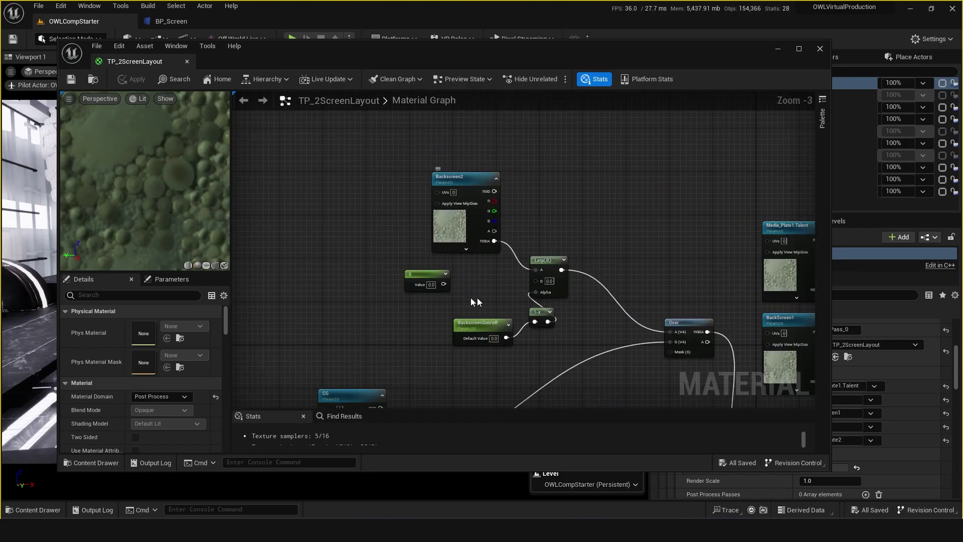
pyautogui.moveTo(417, 295); pyautogui.dragTo(436, 303)
pyautogui.press('Delete')
# Inspect the Backscreen2on/off parameter node in the graph and set that parameter on BP_CompStarter to about 0.98.
pyautogui.moveTo(471, 298); pyautogui.dragTo(419, 266, button='right')
pyautogui.scroll(2, 420, 266)
pyautogui.moveTo(471, 317); pyautogui.dragTo(423, 288, button='right')
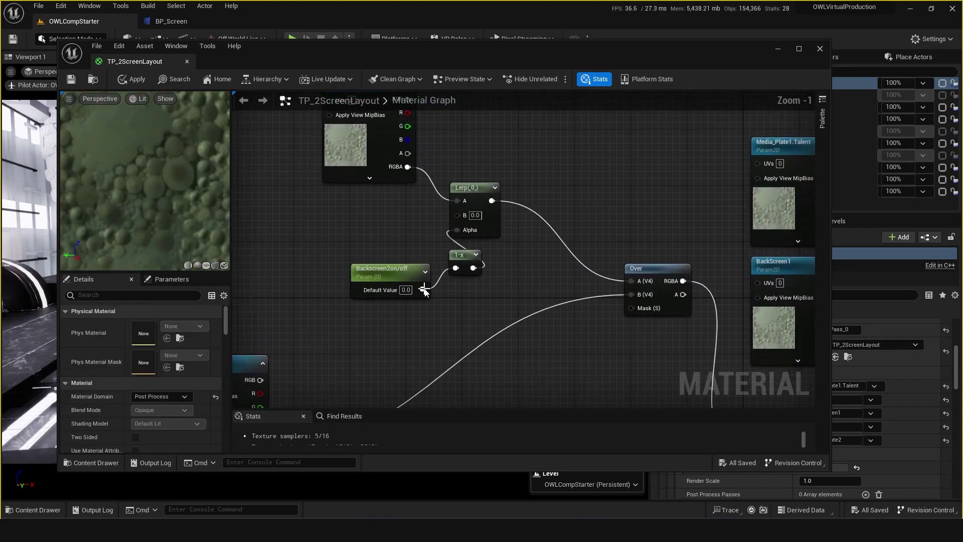
pyautogui.click(325, 25)
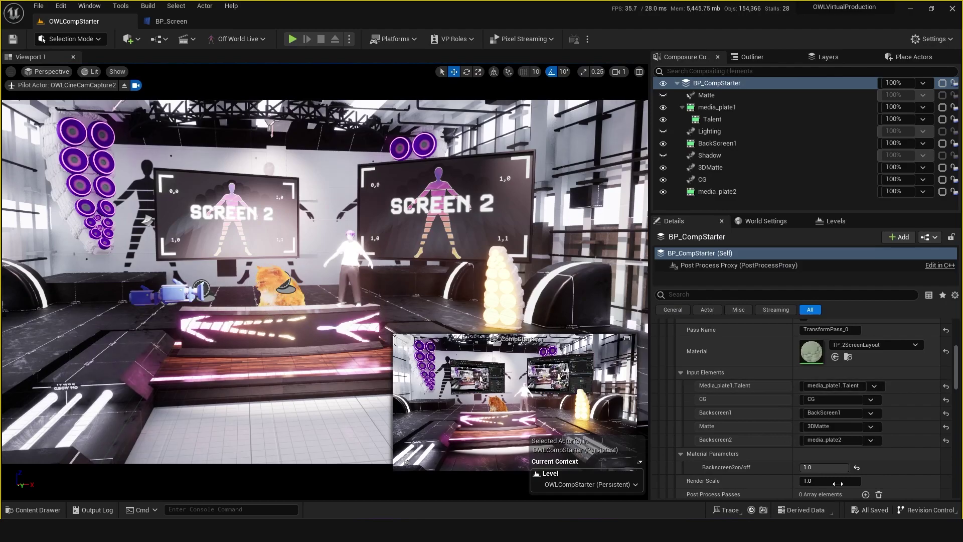
pyautogui.moveTo(831, 467)
pyautogui.mouseDown()
pyautogui.moveTo(801, 467)
pyautogui.moveTo(824, 467)
pyautogui.mouseUp()
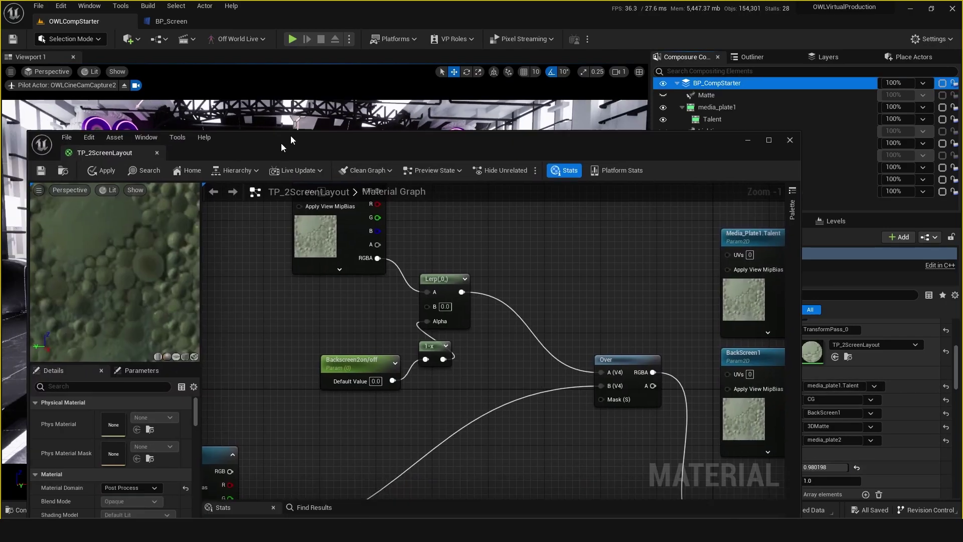
# Duplicate the Backscreen2 texture parameter and its Over node in the TP_2ScreenLayout graph, placing the Over copy above the CG node.
pyautogui.moveTo(282, 142); pyautogui.dragTo(386, 78)
pyautogui.scroll(-4, 466, 260)
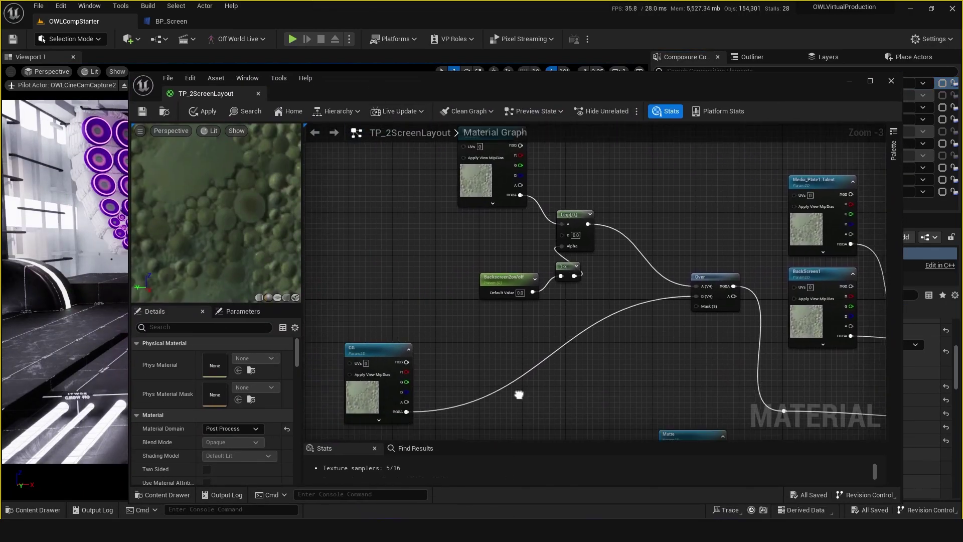
pyautogui.moveTo(498, 232); pyautogui.dragTo(540, 326, button='right')
pyautogui.scroll(1, 554, 294)
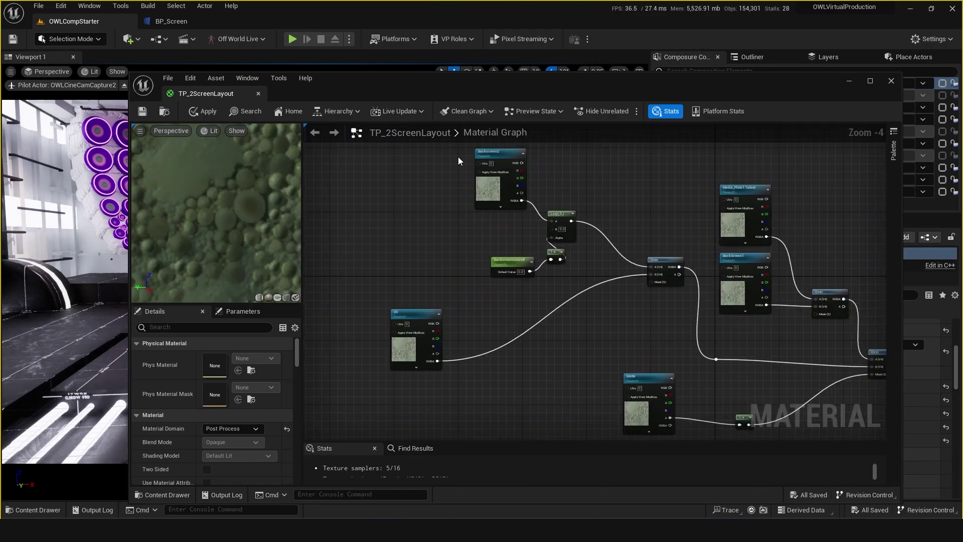
pyautogui.moveTo(504, 186); pyautogui.dragTo(503, 183)
pyautogui.keyDown('ctrl'); pyautogui.click(667, 276); pyautogui.keyUp('ctrl')
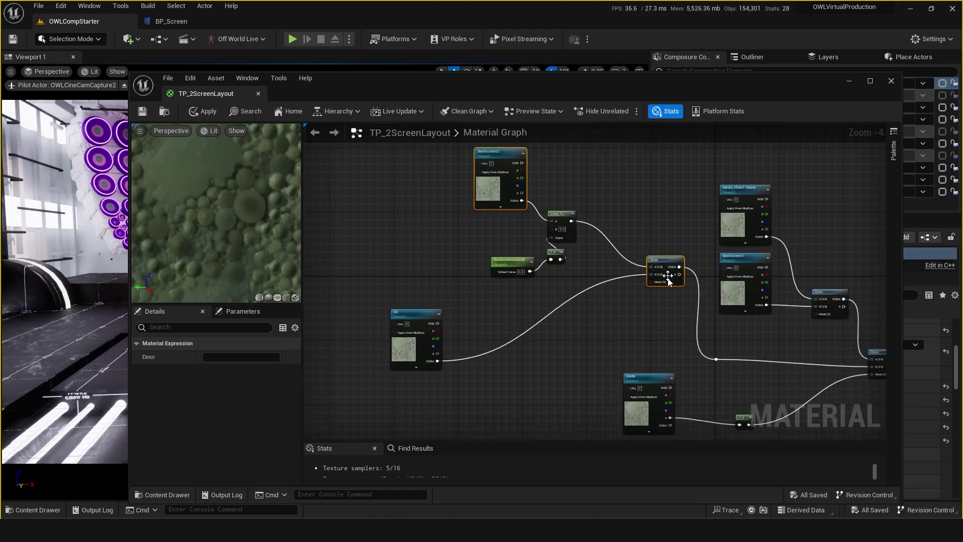
pyautogui.hotkey('ctrl', 'c')
pyautogui.click(369, 216)
pyautogui.hotkey('ctrl', 'v')
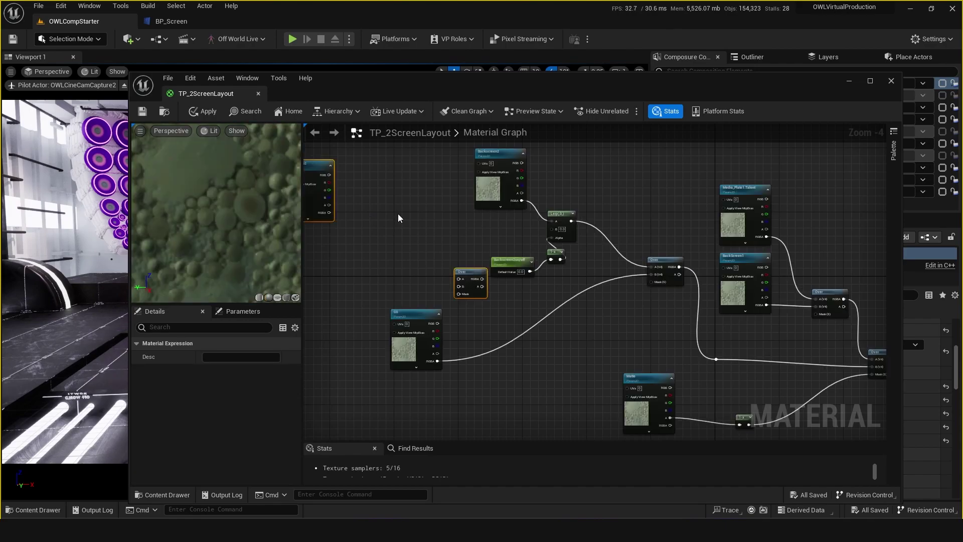
pyautogui.moveTo(398, 213); pyautogui.dragTo(450, 219, button='right')
pyautogui.moveTo(517, 271); pyautogui.dragTo(468, 247)
pyautogui.click(352, 167)
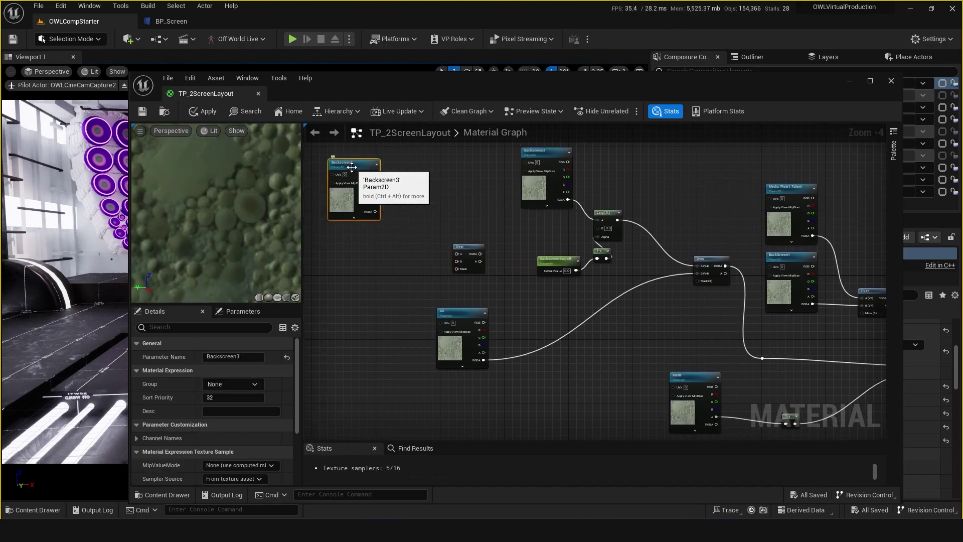
# Wire Backscreen3 RGBA into the new Over node's A, CG RGBA into its B, and its RGBA output into the existing Over's B.
pyautogui.scroll(1, 410, 146)
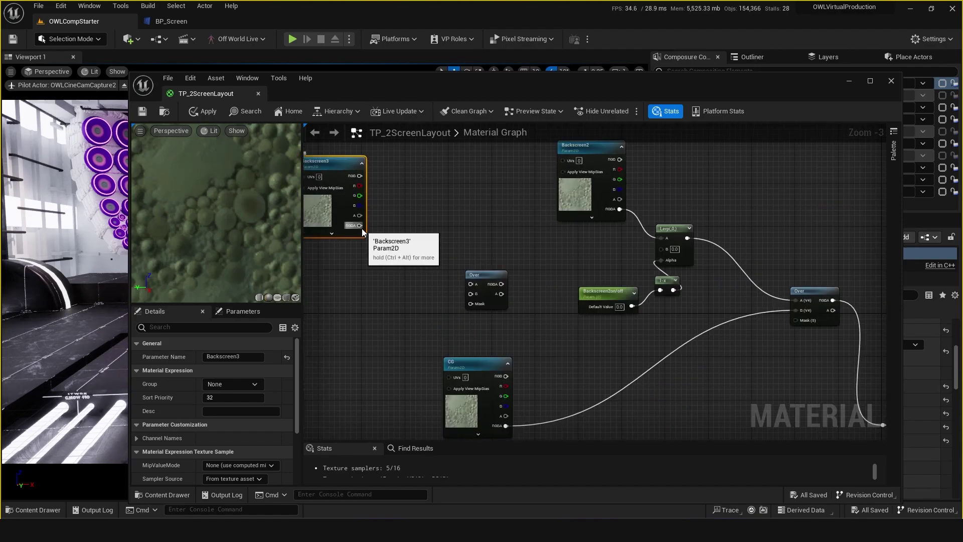
pyautogui.moveTo(362, 227); pyautogui.dragTo(471, 289)
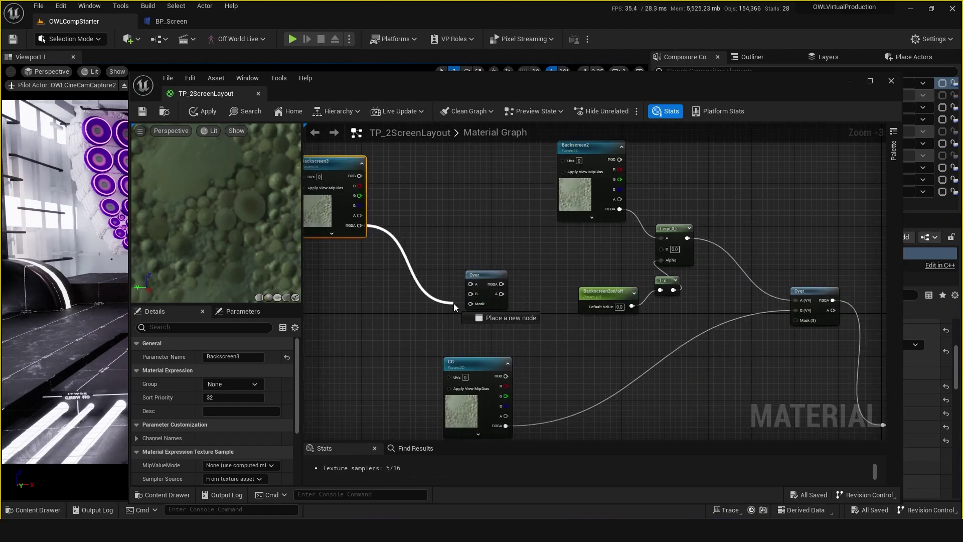
pyautogui.moveTo(516, 340); pyautogui.dragTo(525, 316, button='right')
pyautogui.moveTo(402, 412); pyautogui.dragTo(511, 261)
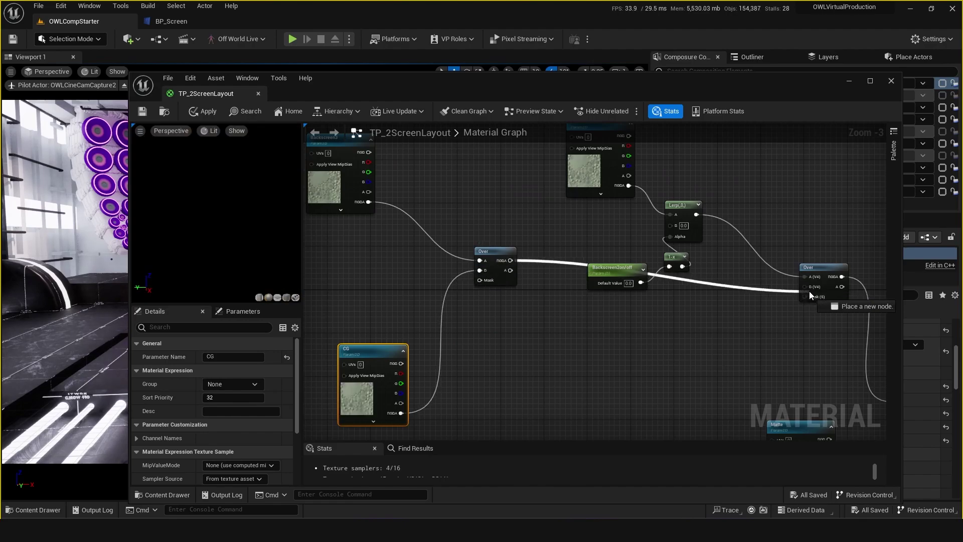
pyautogui.moveTo(809, 291); pyautogui.dragTo(806, 286)
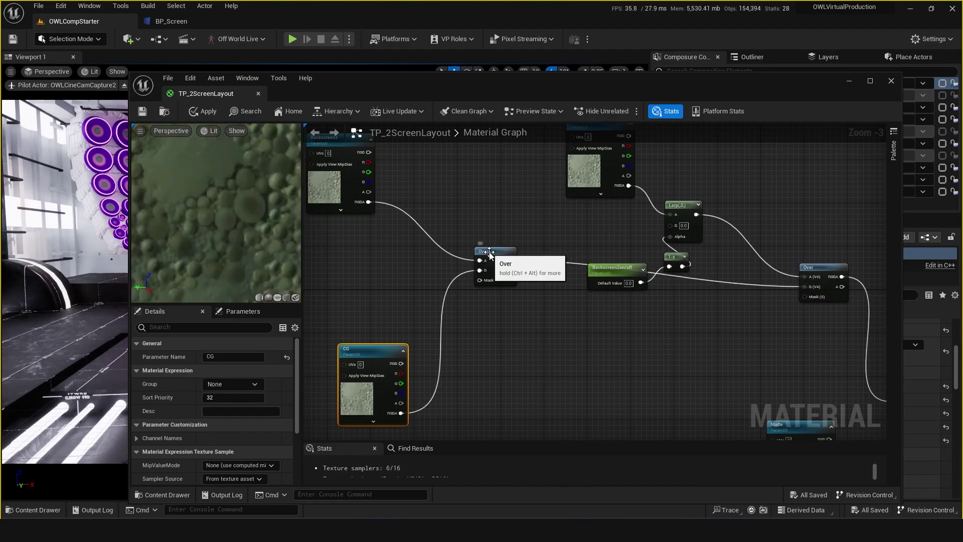
# Rearrange the new Over and Backscreen3 nodes between CG and the existing Over node, and apply the material changes.
pyautogui.moveTo(490, 255); pyautogui.dragTo(656, 330)
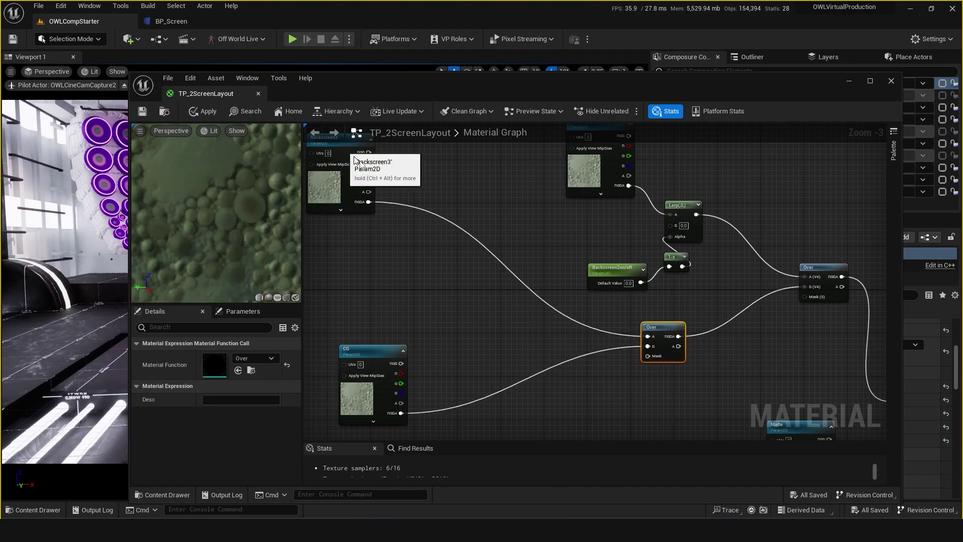
pyautogui.moveTo(354, 160); pyautogui.dragTo(522, 275)
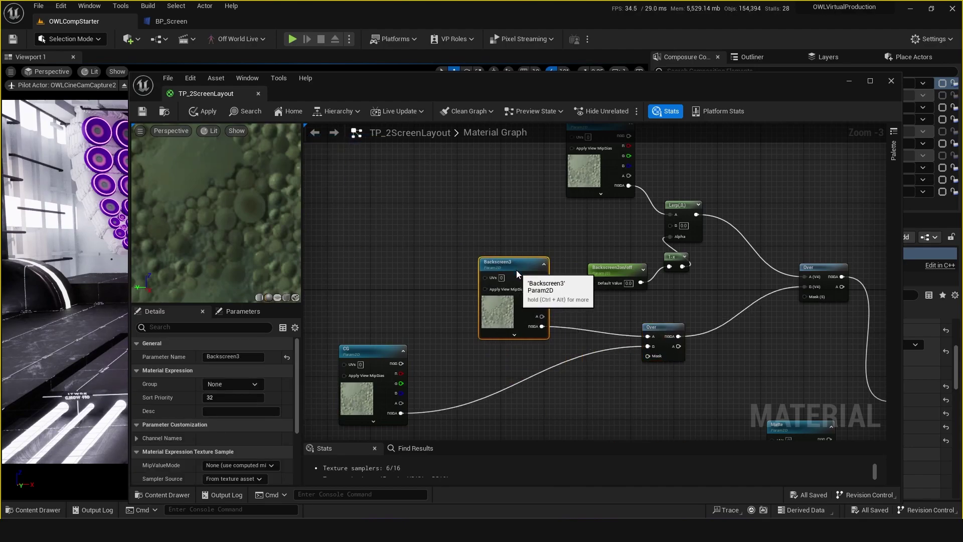
pyautogui.click(204, 112)
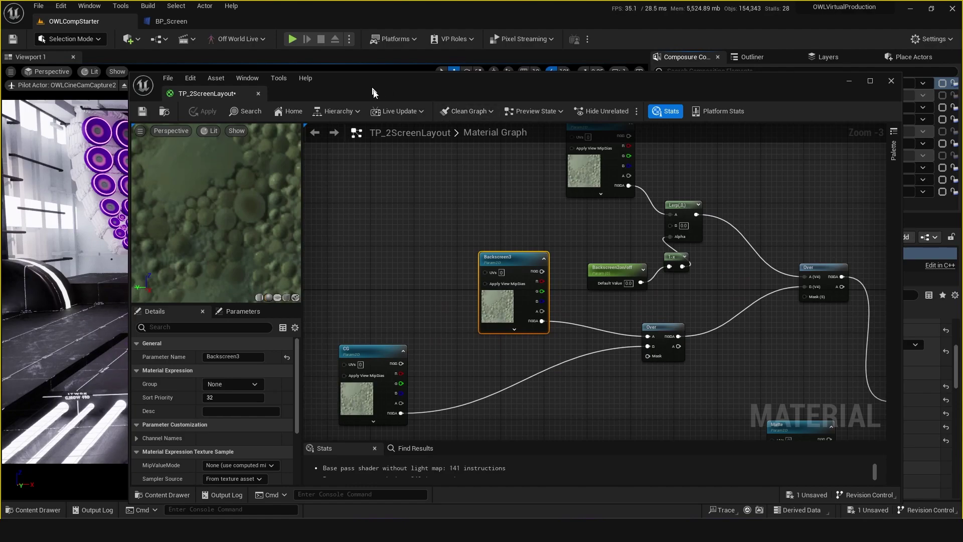
# Move the material editor out of the way and assign media_plate2 to the Backscreen3 input of BP_CompStarter's transform pass.
pyautogui.moveTo(335, 89); pyautogui.dragTo(962, 171)
pyautogui.click(872, 455)
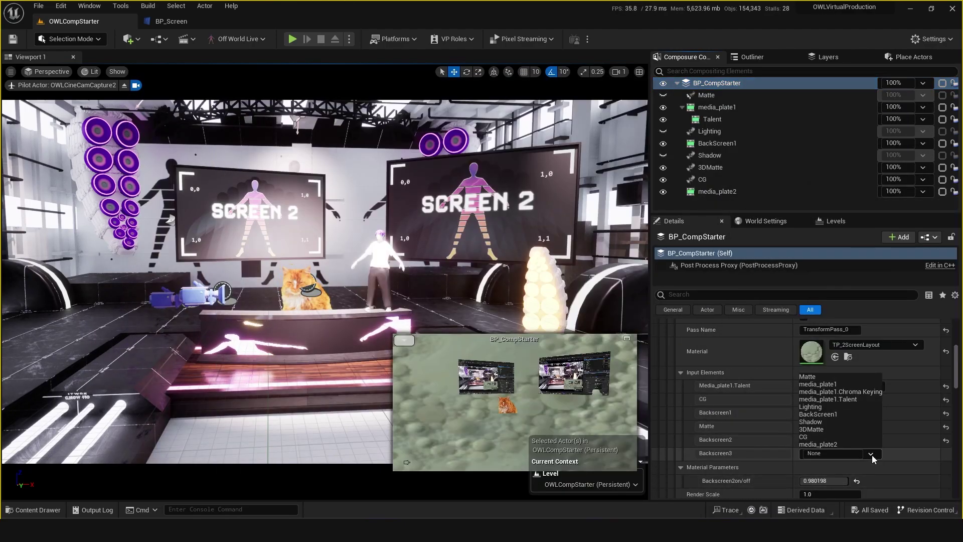
pyautogui.click(887, 454)
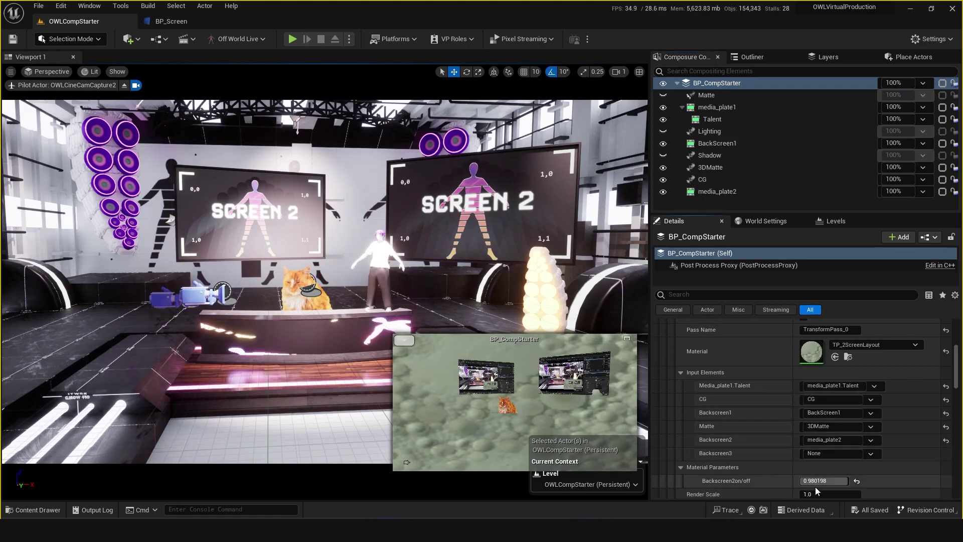
pyautogui.click(871, 455)
pyautogui.click(831, 444)
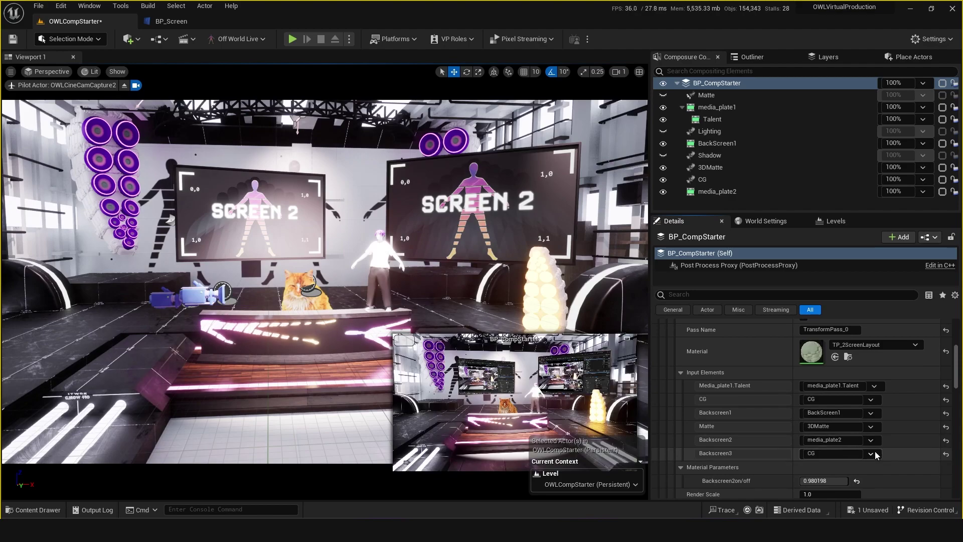
pyautogui.click(836, 453)
pyautogui.click(837, 443)
# Clear the Backscreen2 input, try Backscreen2on/off at 1.0, and reset that parameter to its default.
pyautogui.click(869, 441)
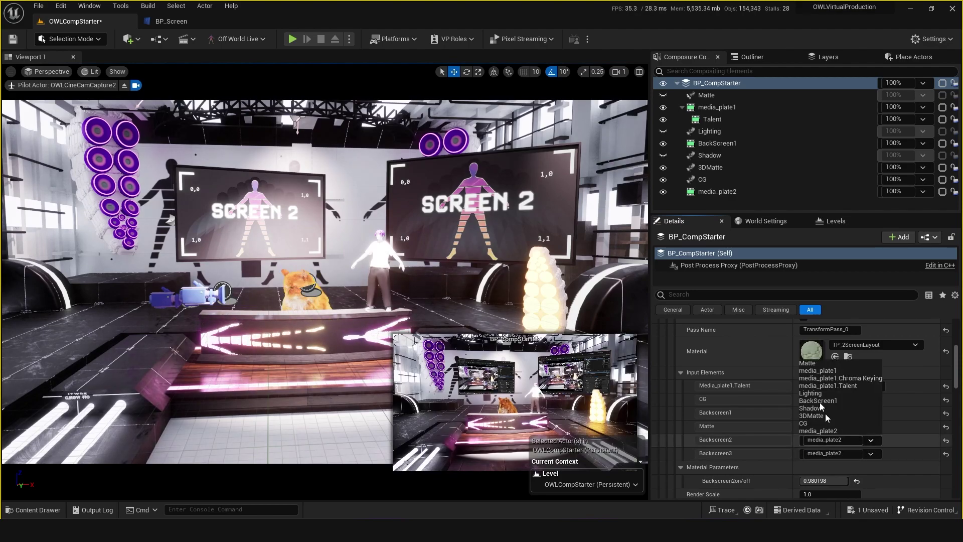
pyautogui.click(831, 433)
pyautogui.moveTo(830, 482); pyautogui.dragTo(853, 484)
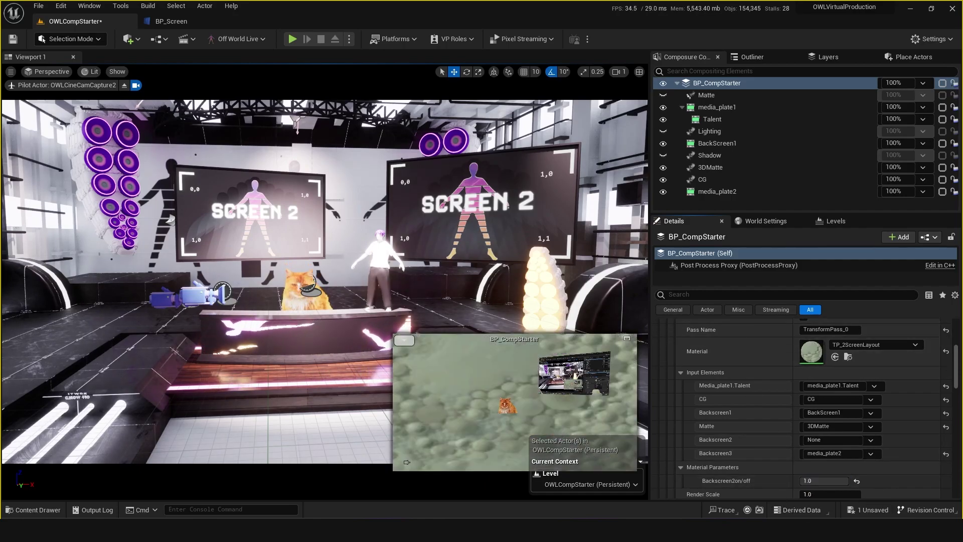
pyautogui.click(857, 481)
# Duplicate the Screen 2 plane beside the cat, place the copy raised at the far-left side of the stage, and rotate it by -160 degrees.
pyautogui.click(271, 231)
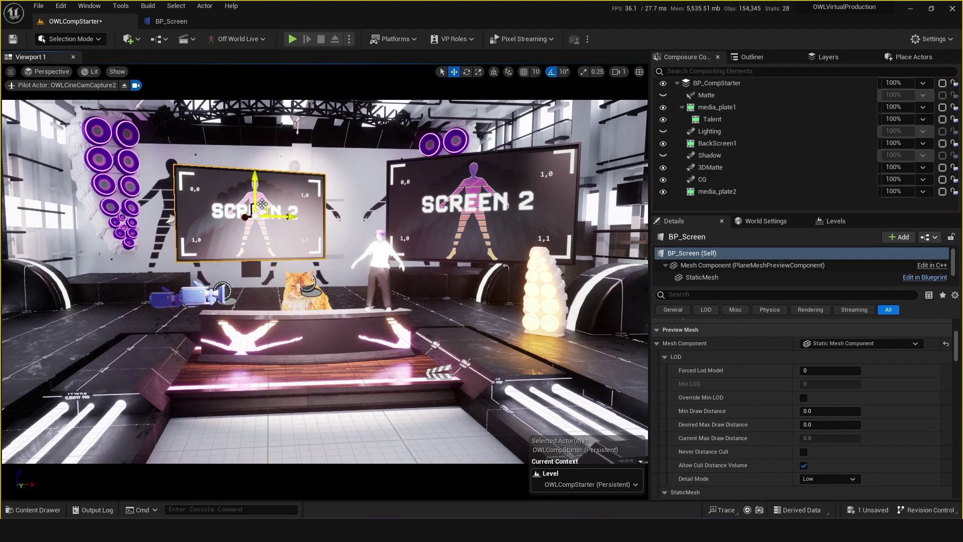
pyautogui.hotkey('ctrl', 'b')
pyautogui.moveTo(403, 385); pyautogui.dragTo(125, 342)
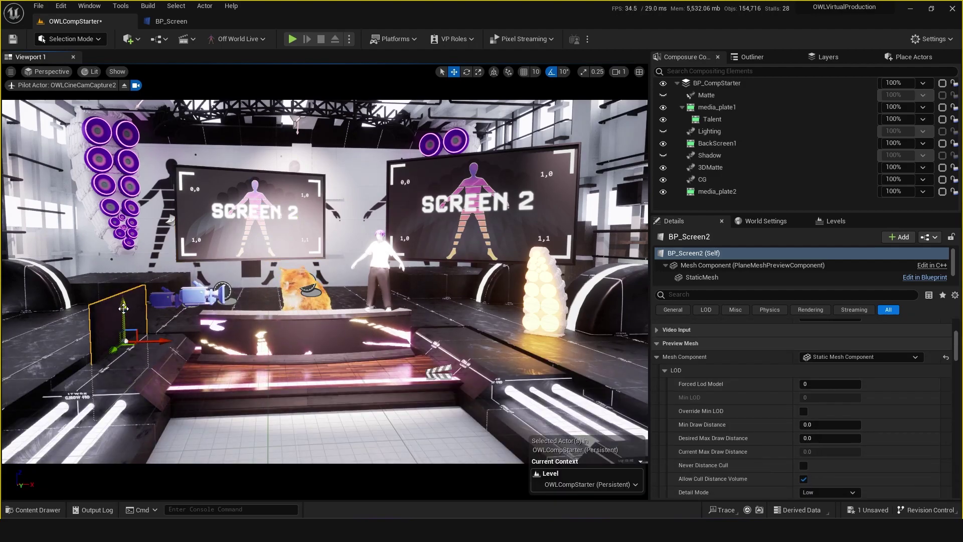
pyautogui.moveTo(123, 308); pyautogui.dragTo(123, 214)
pyautogui.press('e')
pyautogui.moveTo(141, 250); pyautogui.dragTo(209, 249)
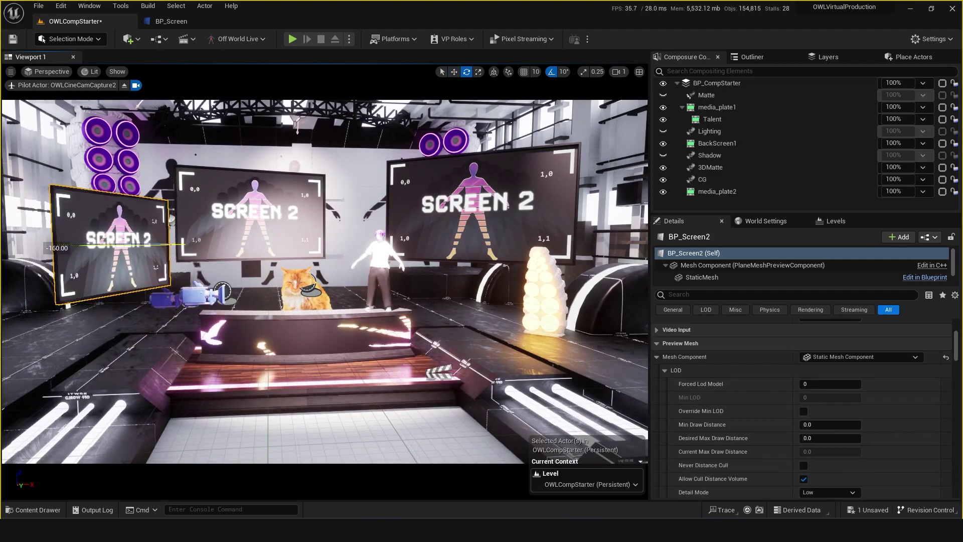
# Save the level and duplicate the media_plate2 element as media_plate3.
pyautogui.click(717, 83)
pyautogui.hotkey('ctrl', 's')
pyautogui.click(714, 180)
pyautogui.click(715, 192)
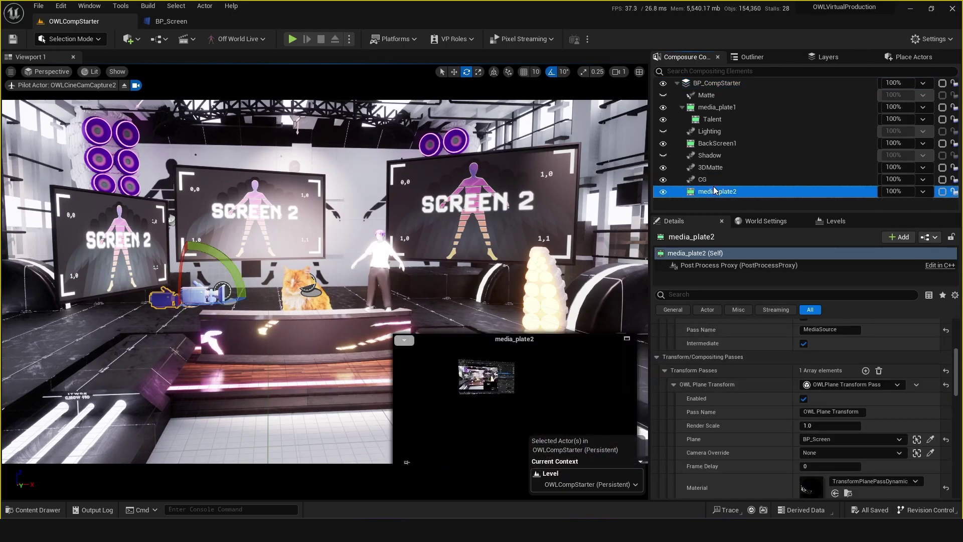
pyautogui.hotkey('ctrl', 'd')
pyautogui.click(724, 204)
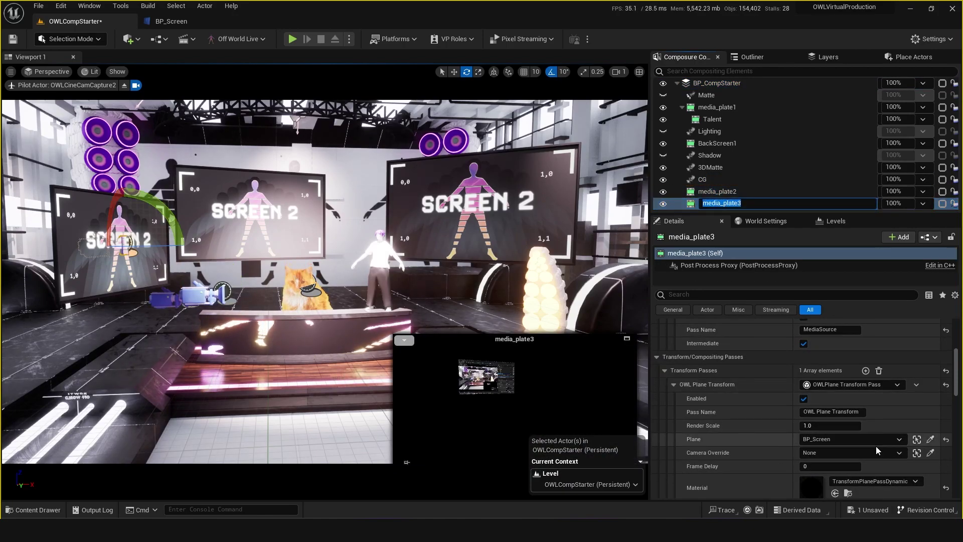
# Set media_plate3's OWL Plane Transform plane to BP_Screen2 by picking the new screen in the scene, and save the level.
pyautogui.click(932, 442)
pyautogui.click(137, 267)
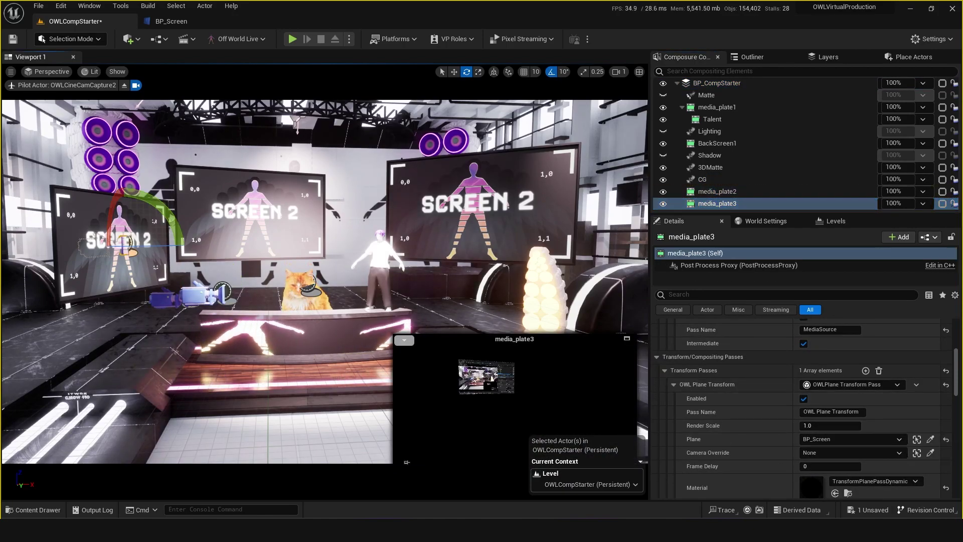
pyautogui.click(717, 204)
pyautogui.hotkey('ctrl', 's')
# On BP_CompStarter, assign media_plate2 to Backscreen2 and media_plate3 to Backscreen3, and turn up the Backscreen2on/off parameter.
pyautogui.click(717, 83)
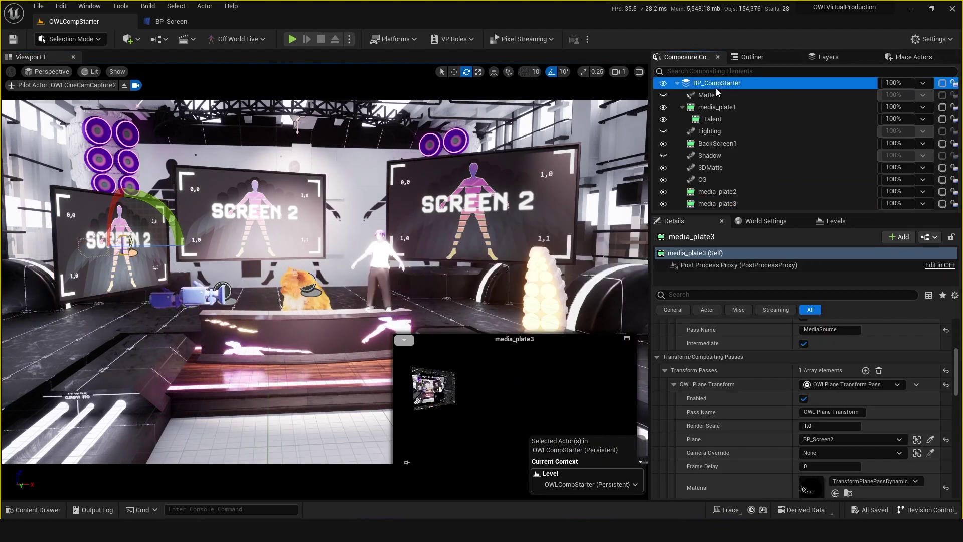
pyautogui.click(871, 441)
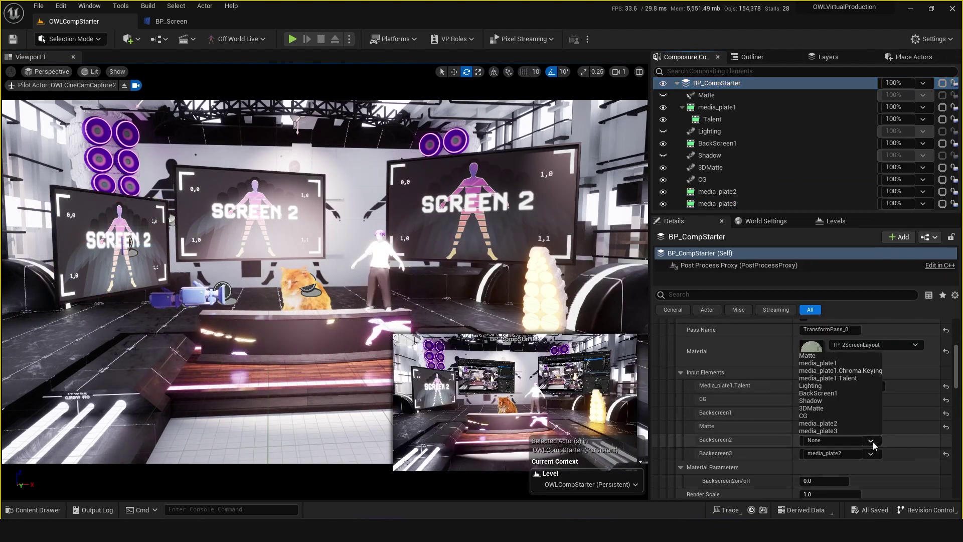
pyautogui.click(830, 433)
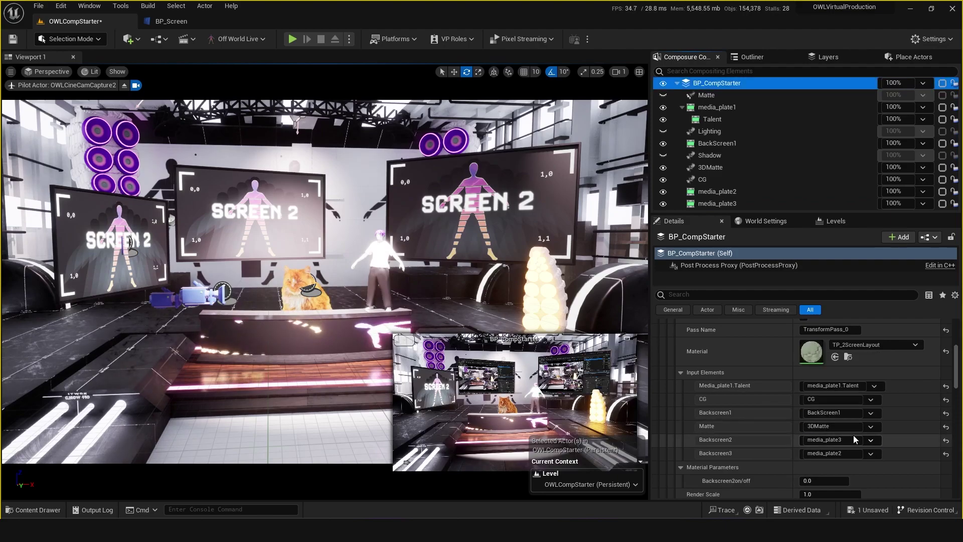
pyautogui.moveTo(809, 482); pyautogui.dragTo(844, 481)
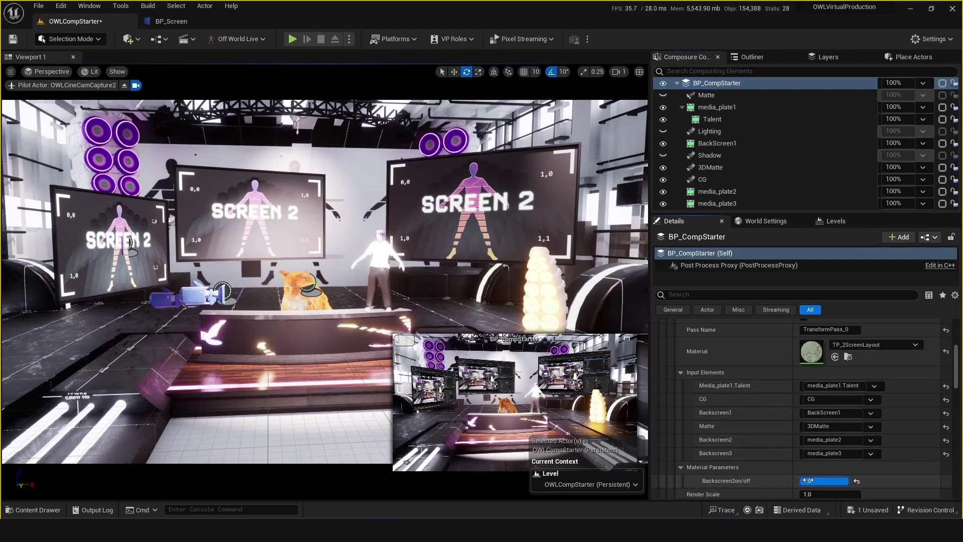
# Test the composite by moving the middle screen vertically against the BP_CompStarter preview and looking around the set in the running level.
pyautogui.moveTo(526, 301); pyautogui.dragTo(541, 321)
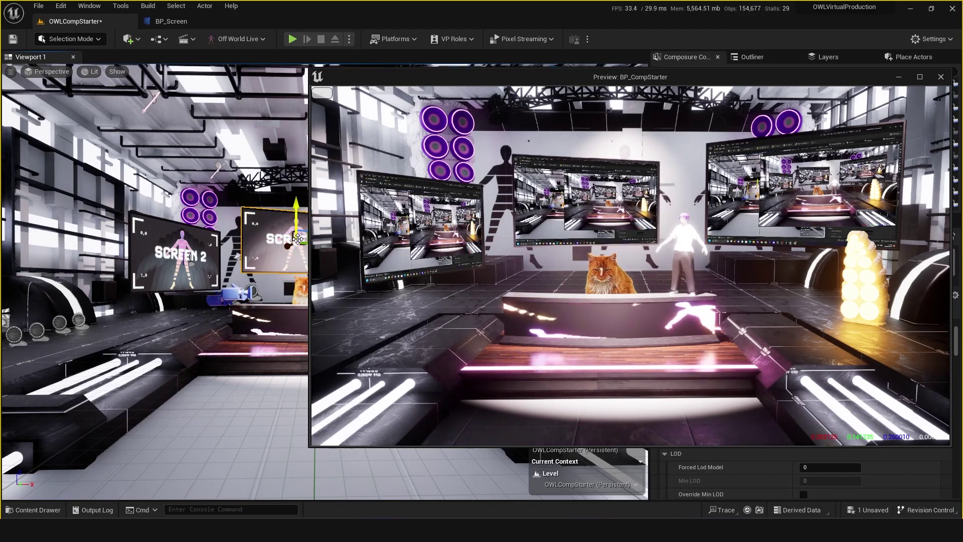
pyautogui.moveTo(298, 210); pyautogui.dragTo(286, 267)
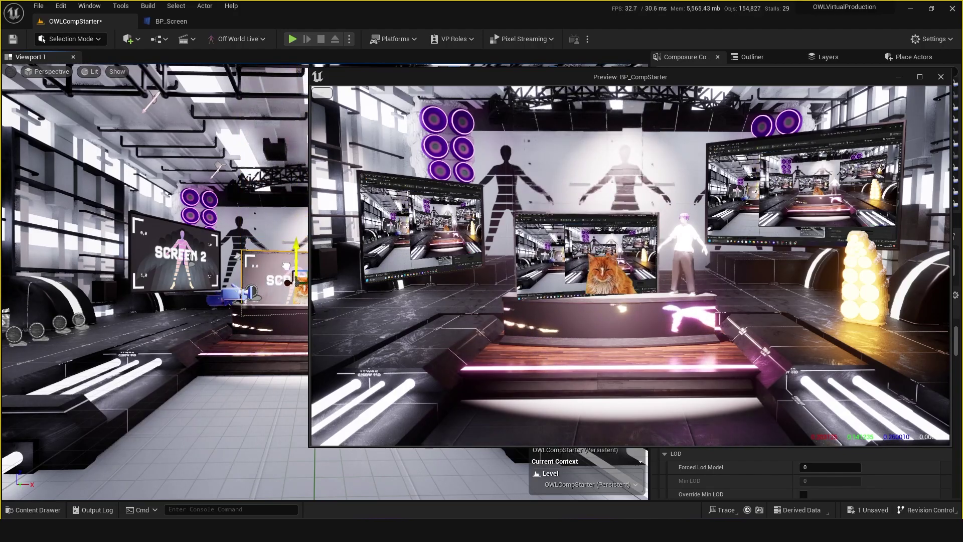
pyautogui.moveTo(296, 198); pyautogui.dragTo(296, 250)
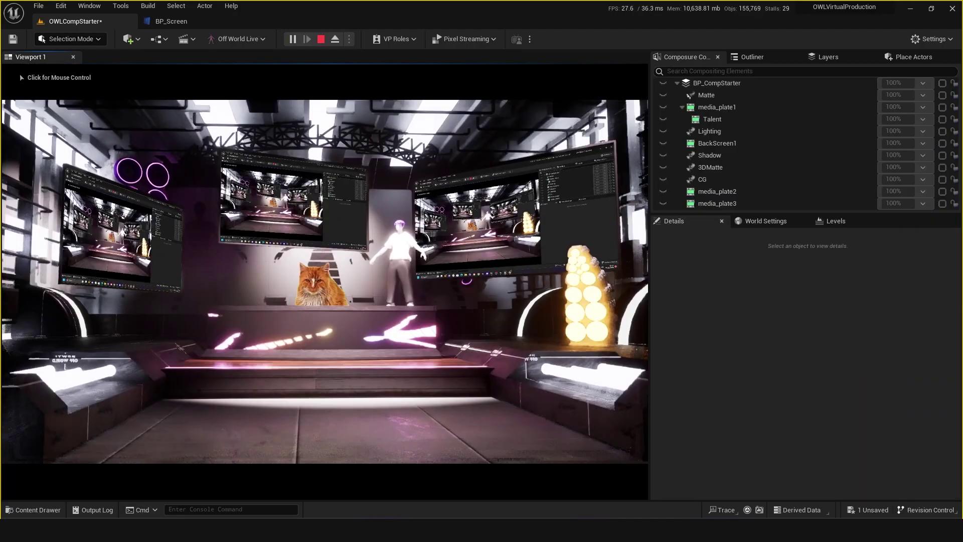
pyautogui.click(325, 281)
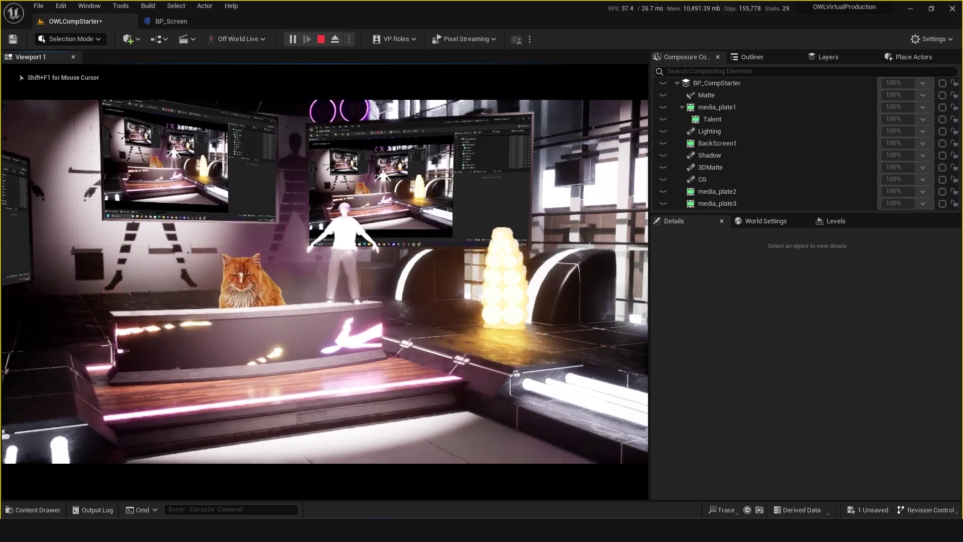